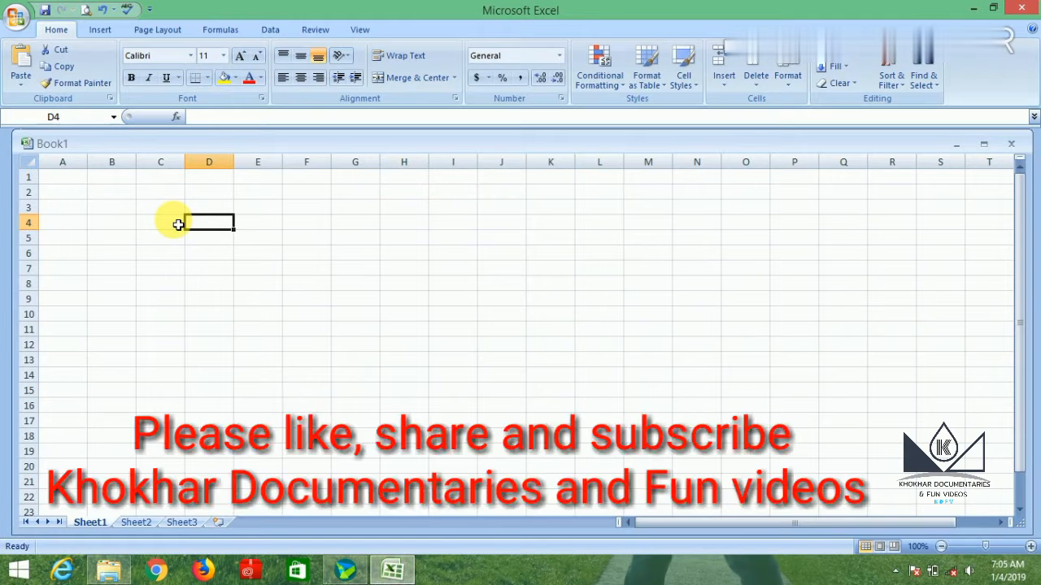
# Enter the first topic, "How to add a new sheet", in cell D4.
pyautogui.write('H')
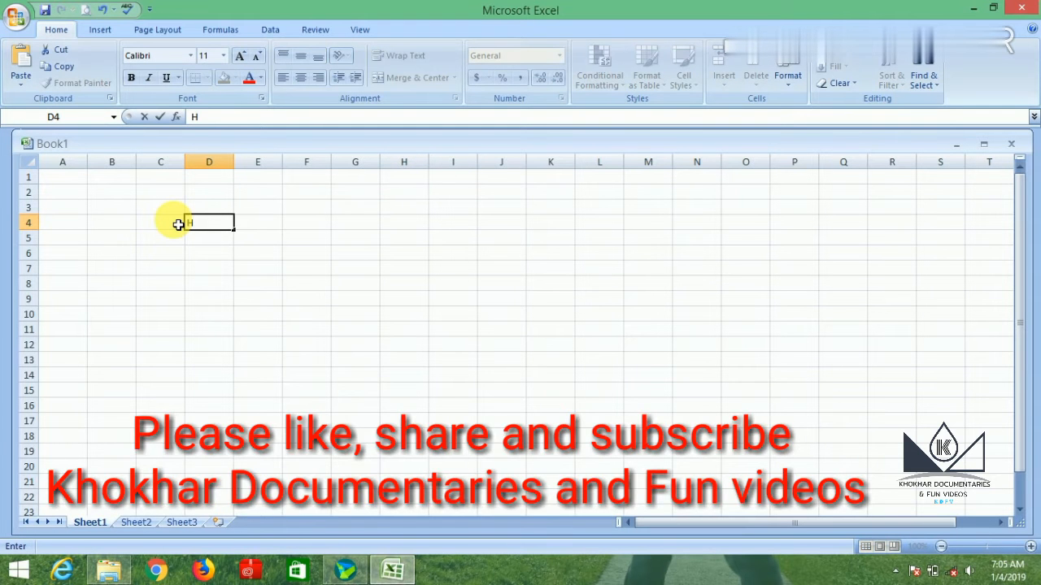
pyautogui.write('ow to a')
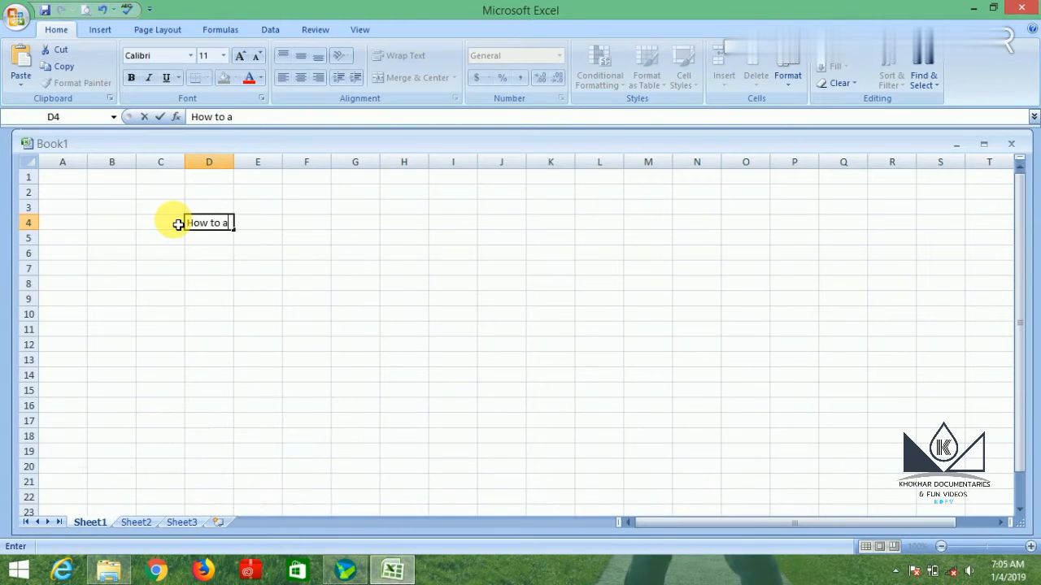
pyautogui.write('dd a new ')
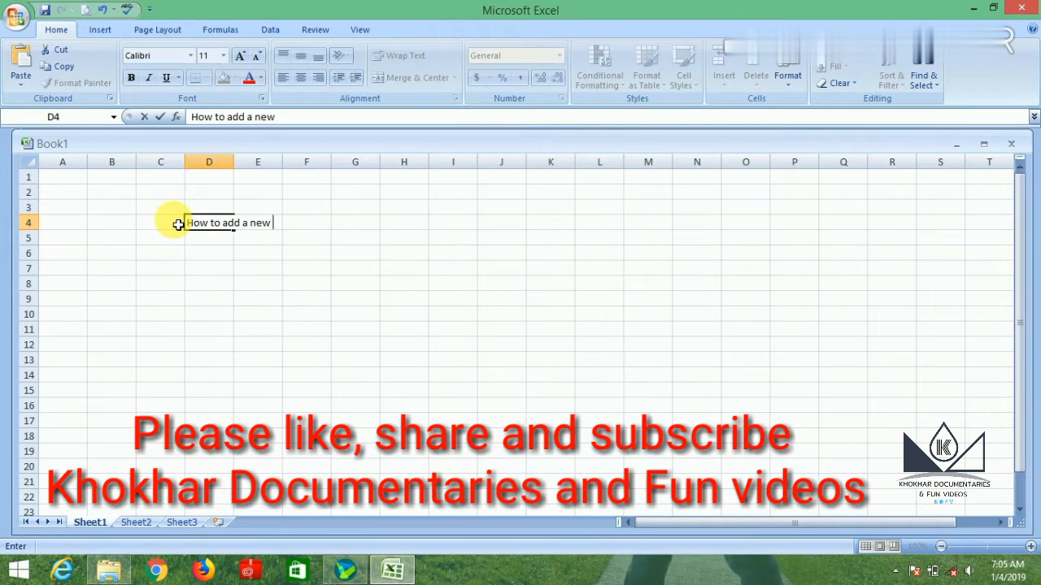
pyautogui.write('sheet')
# Add the second list entry: number 2 in C5 and "How to rename a sheet" in D5.
pyautogui.click(156, 242)
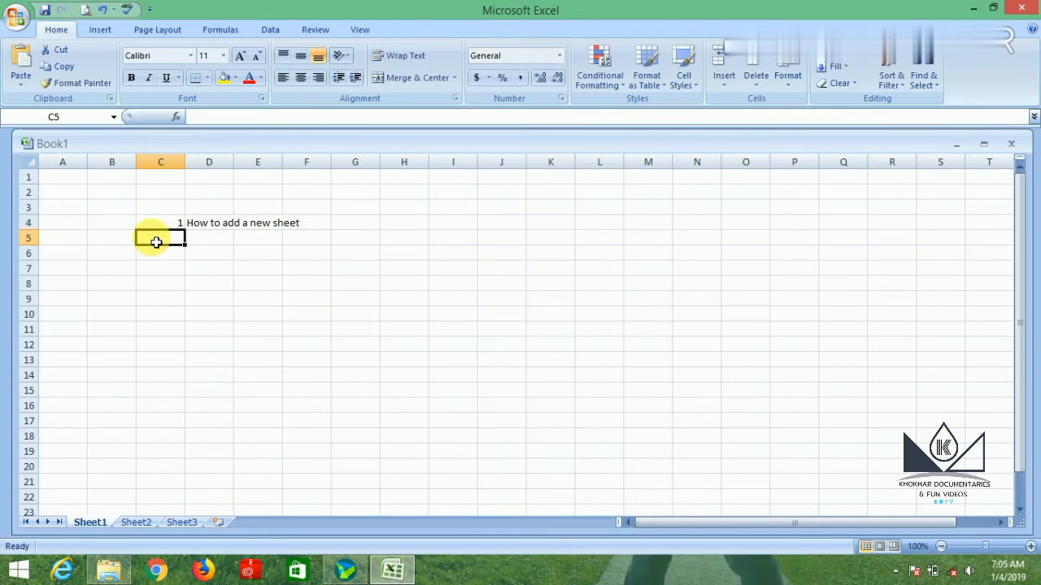
pyautogui.write('2')
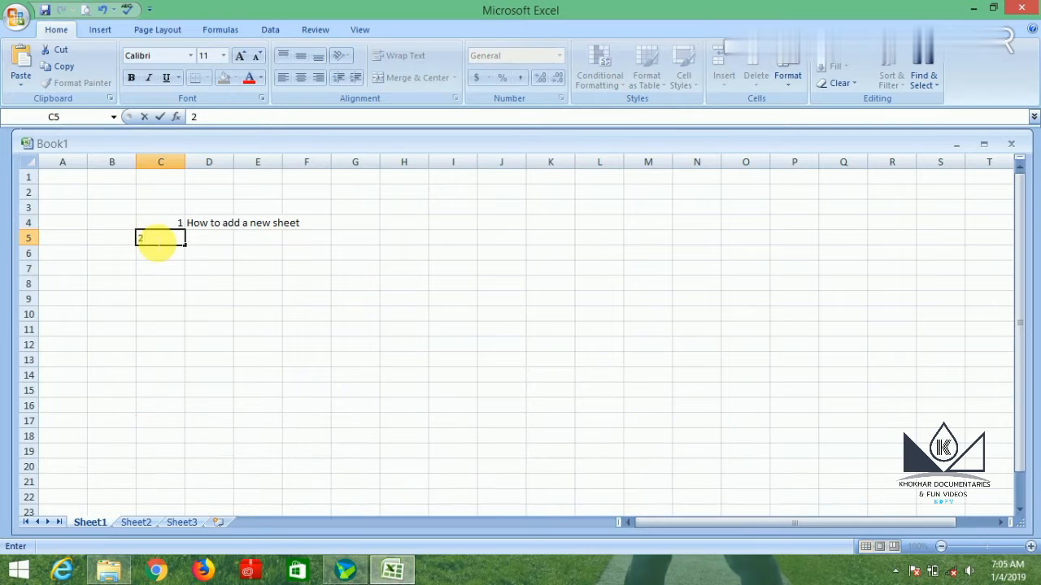
pyautogui.click(229, 243)
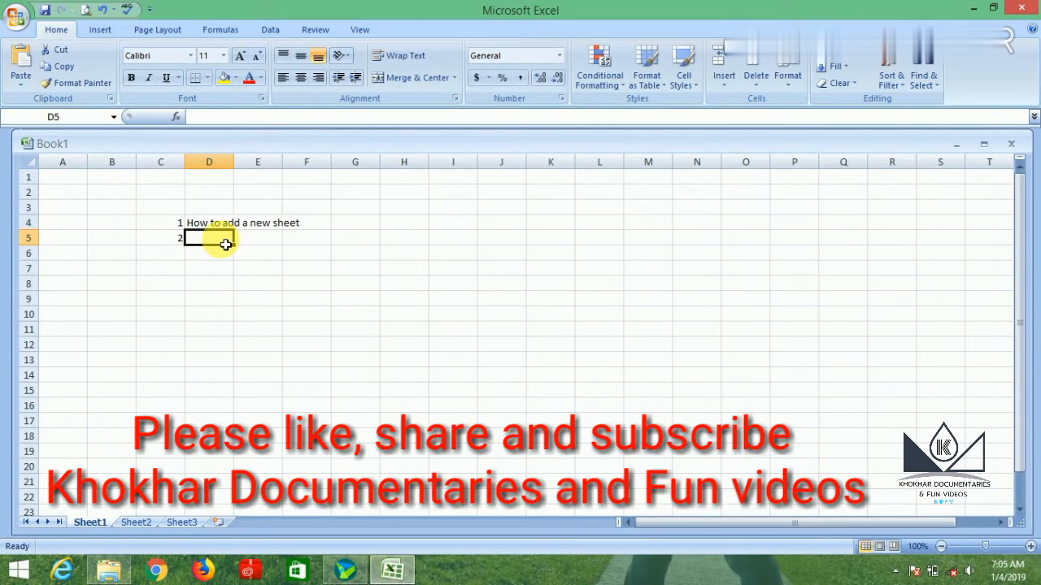
pyautogui.write('H')
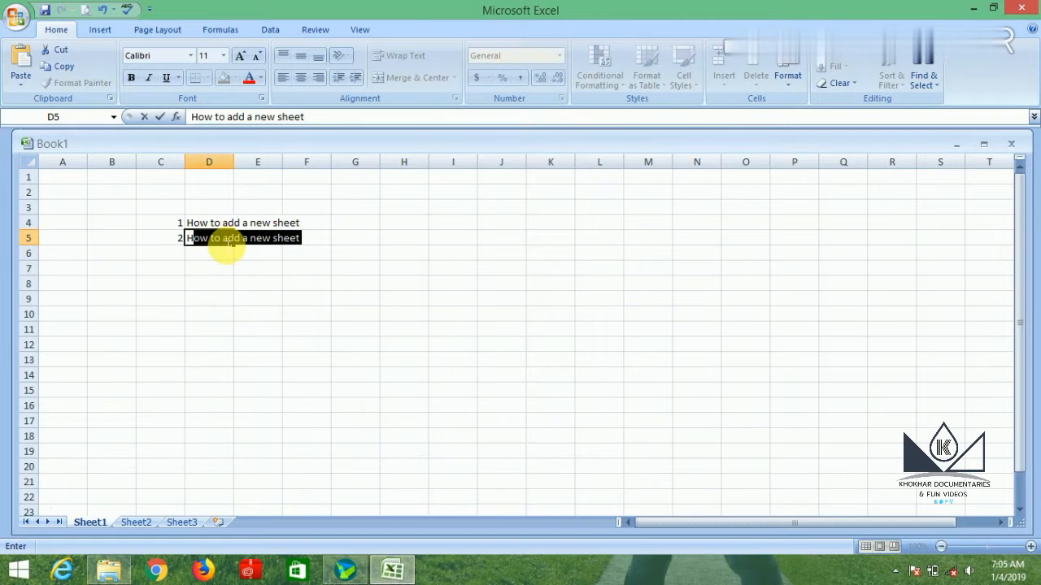
pyautogui.write('ow to r')
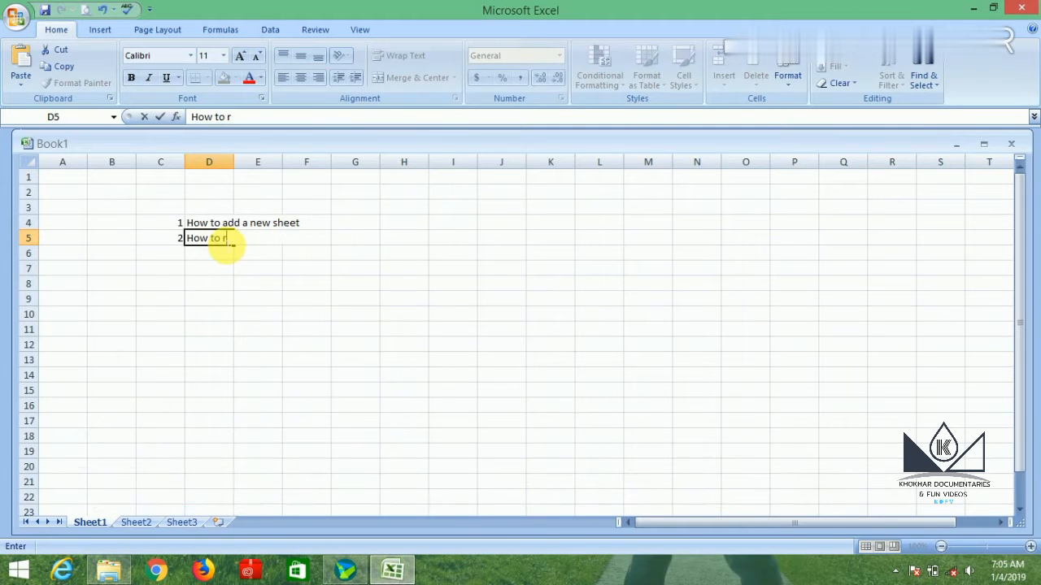
pyautogui.write('ename')
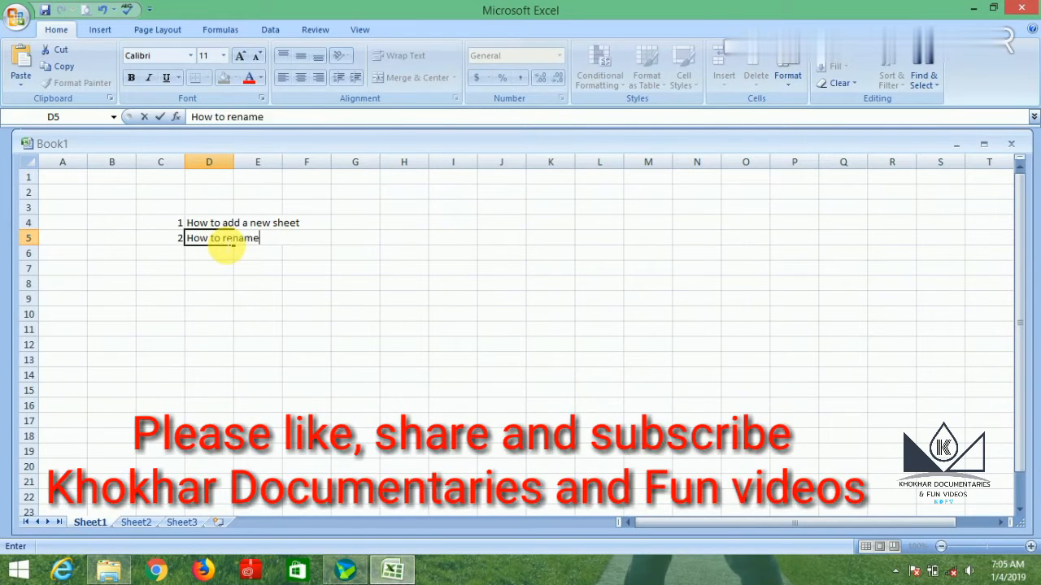
pyautogui.write(' a sheet')
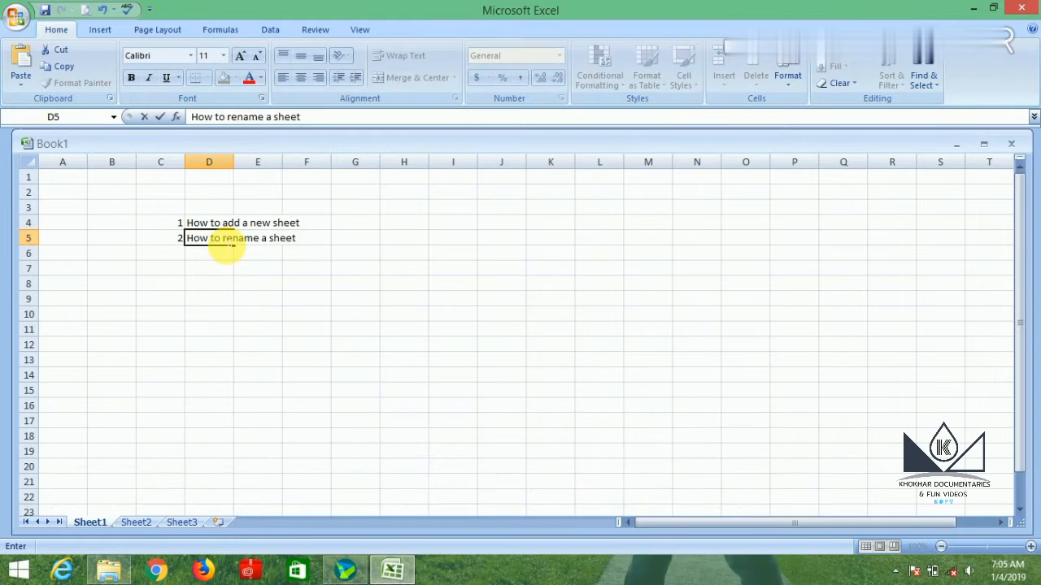
# Add the third list entry: number 3 in C6 and "how to delete a sheet" in D6.
pyautogui.click(179, 259)
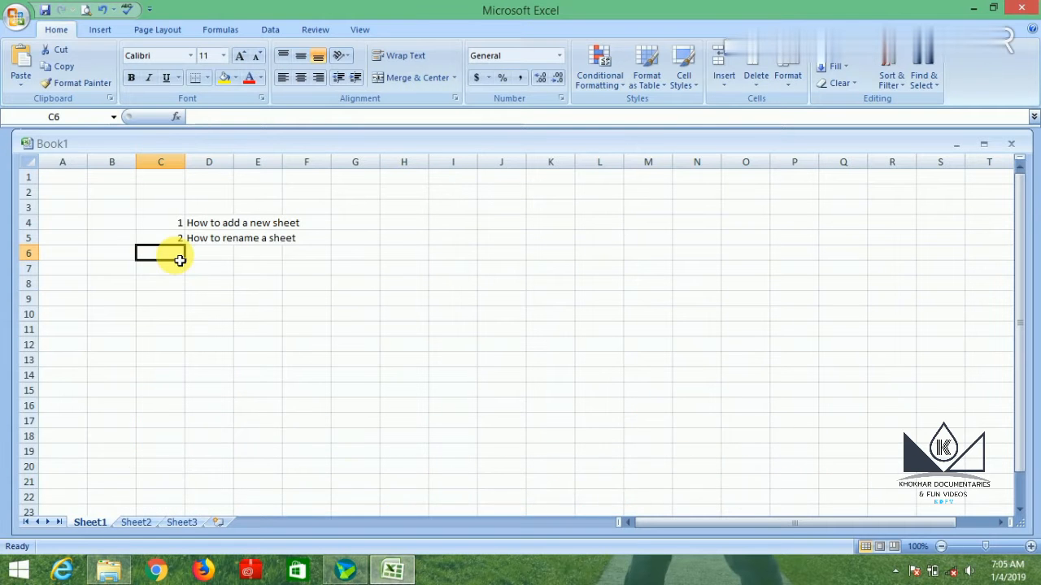
pyautogui.write('3')
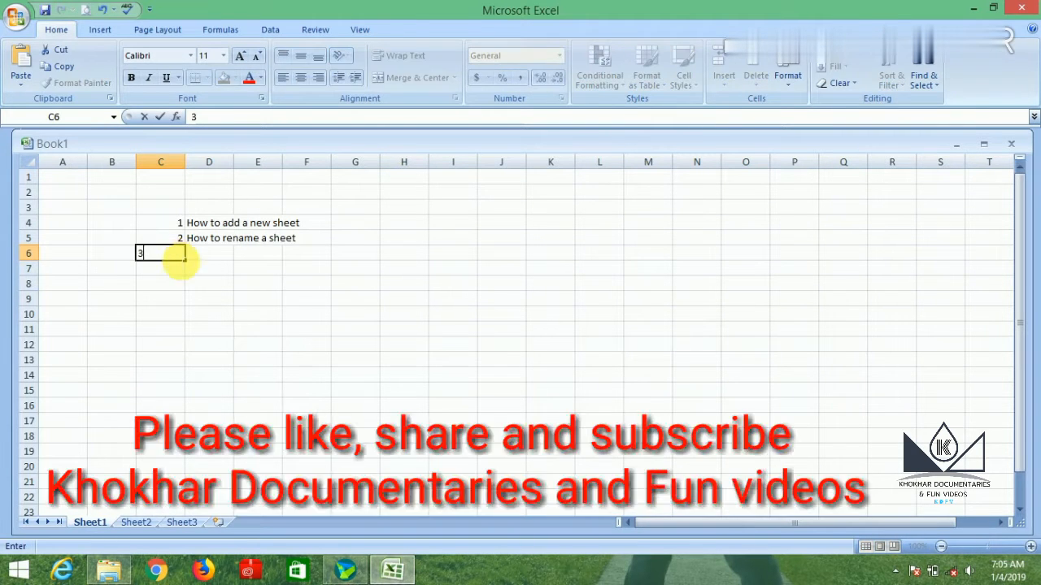
pyautogui.click(208, 257)
pyautogui.write('h')
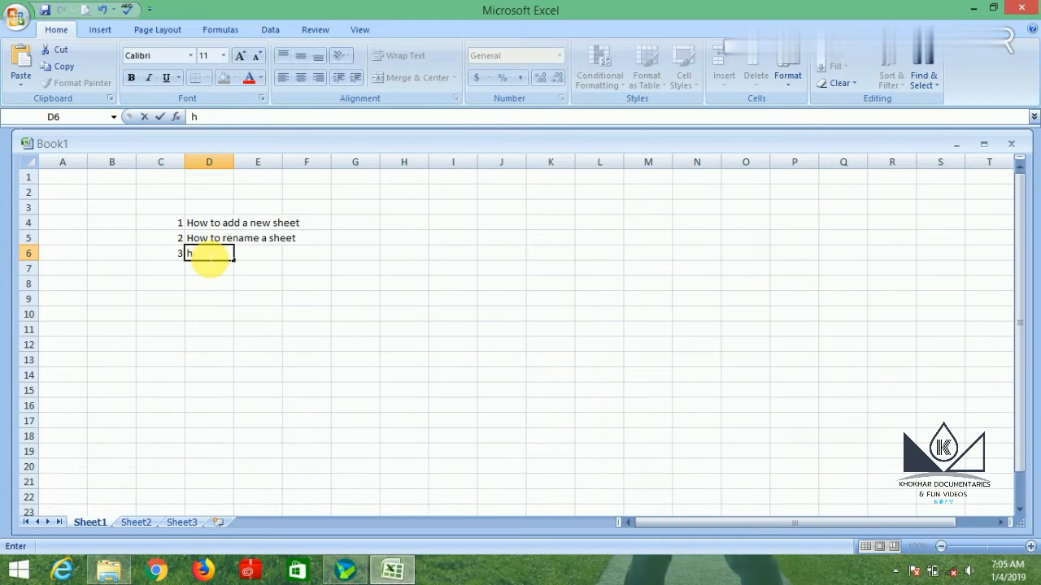
pyautogui.write('ow to de')
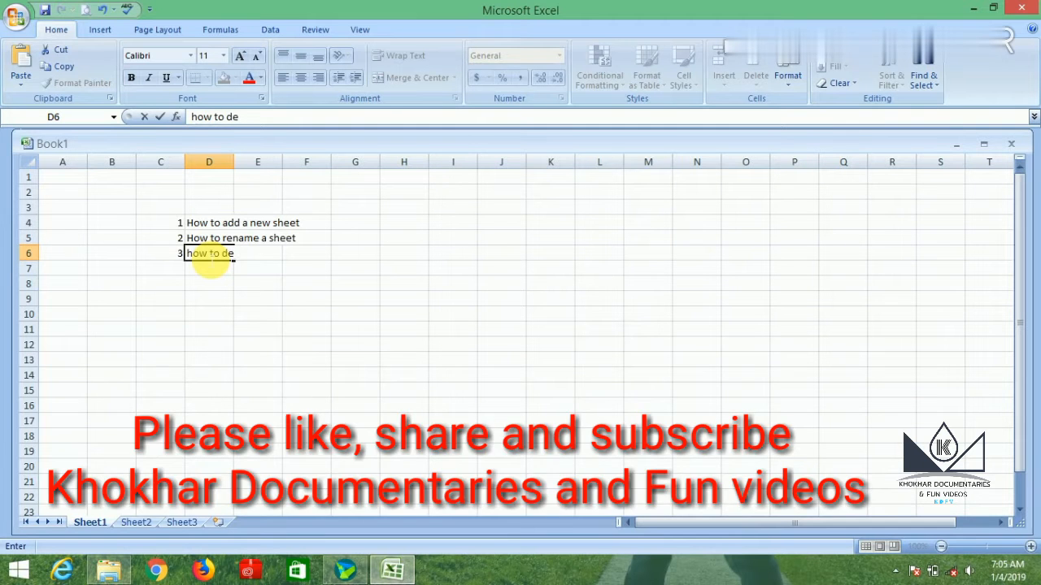
pyautogui.write('lete a sheet')
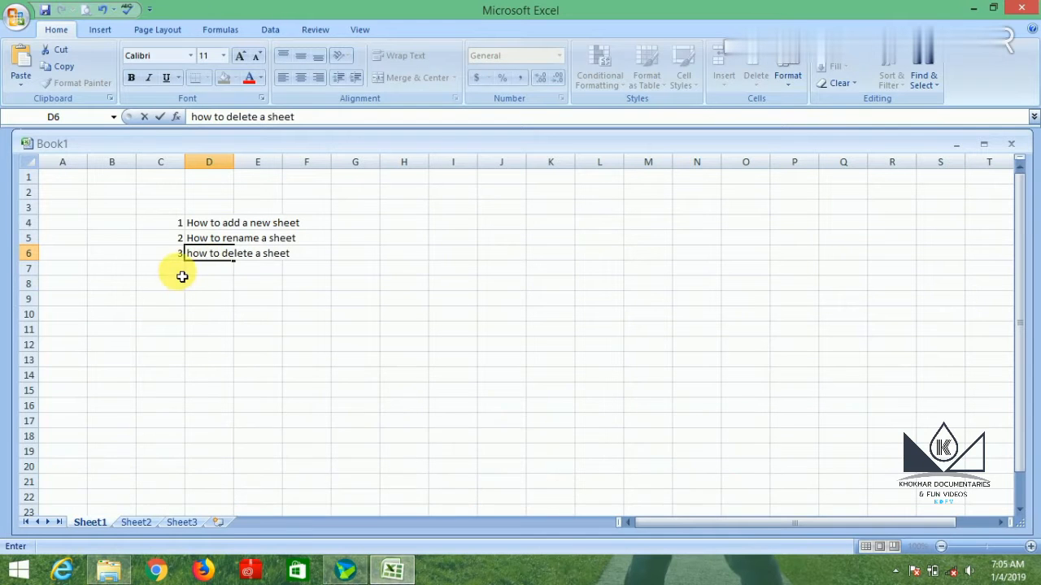
# Add the fourth list entry: number 4 in C7 and "How to hide a sheet" in D7.
pyautogui.click(179, 274)
pyautogui.write('4')
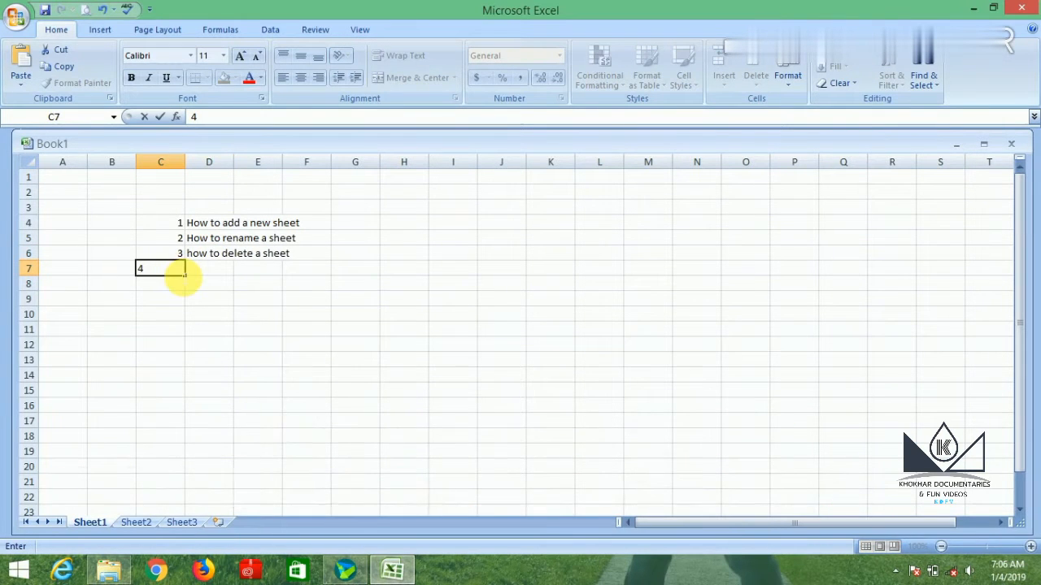
pyautogui.click(208, 274)
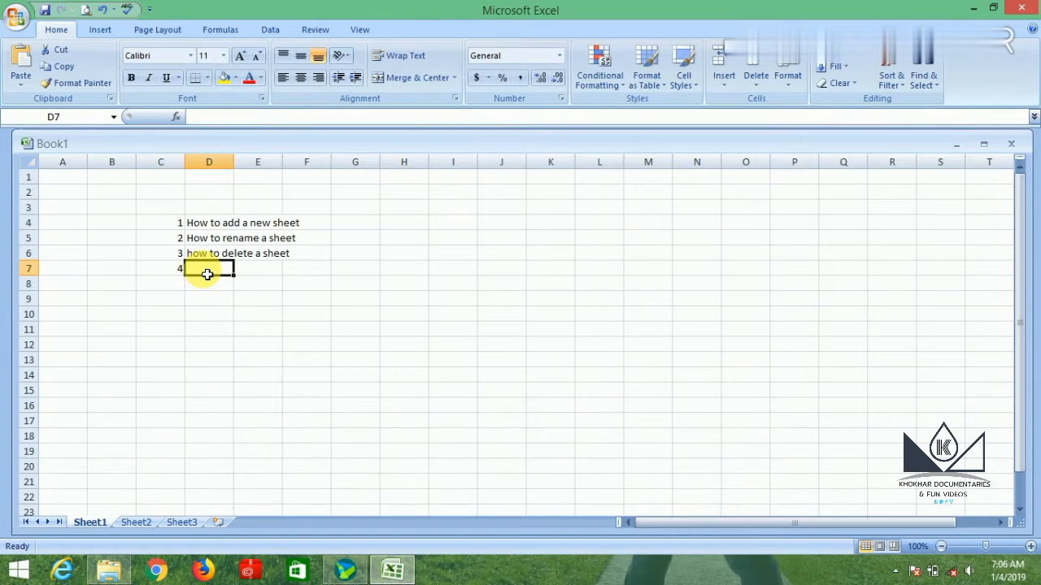
pyautogui.write('How')
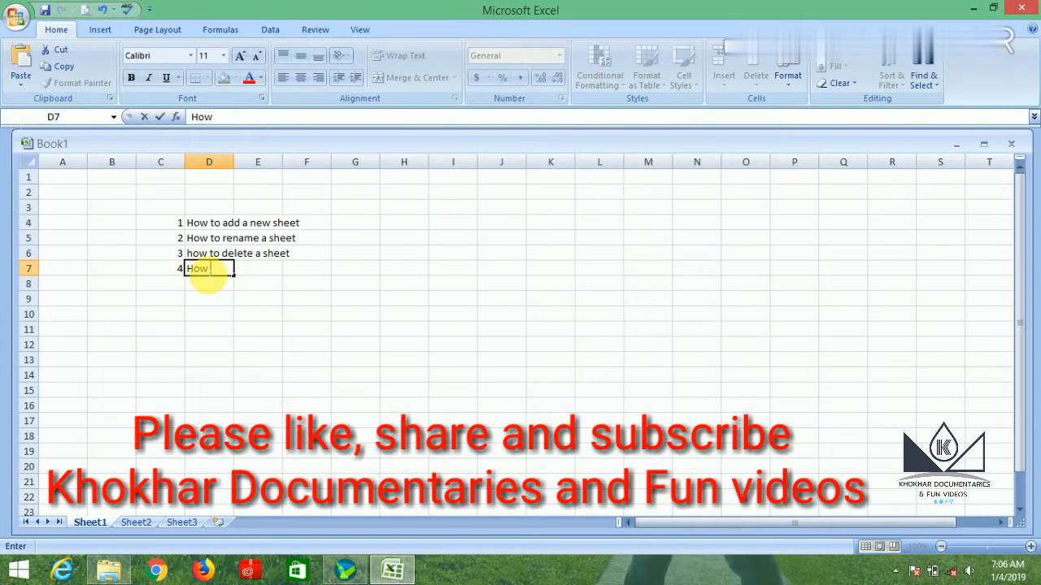
pyautogui.write(' to hide a sheet')
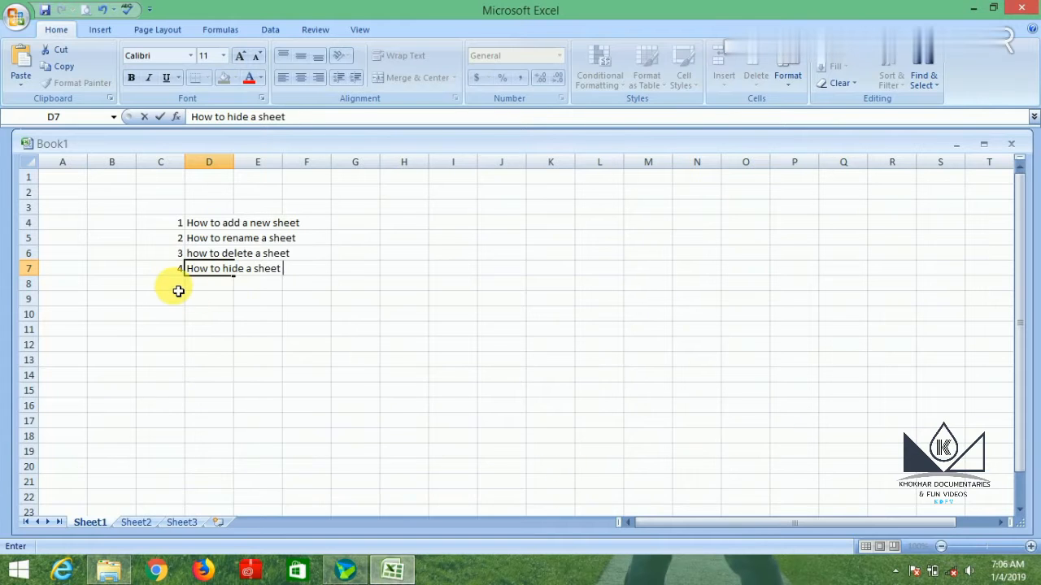
# Add the fifth list entry: number 5 in C8 and "how to move or copy a sheet" in D8.
pyautogui.click(178, 291)
pyautogui.write('5')
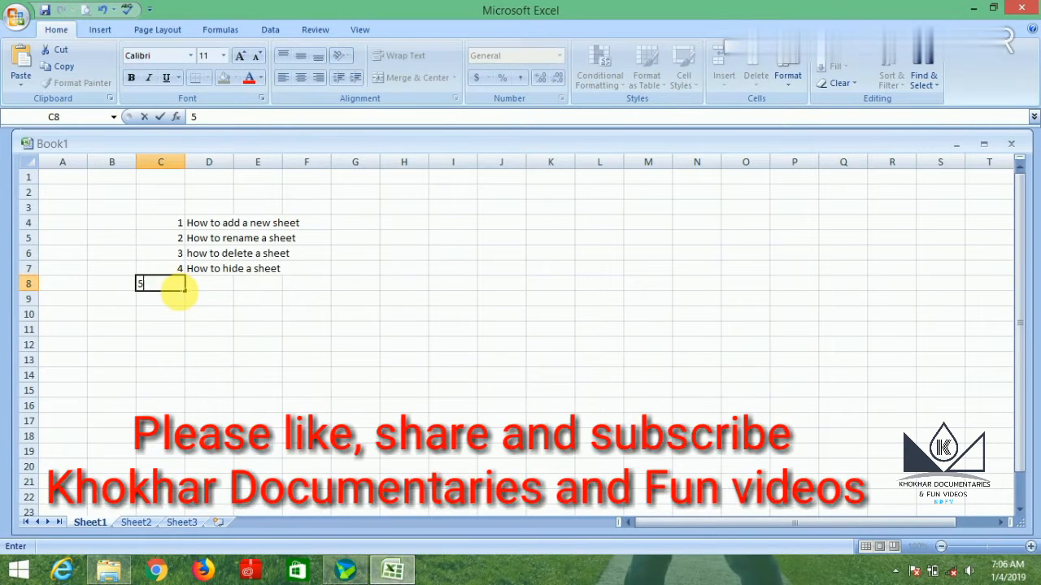
pyautogui.click(208, 287)
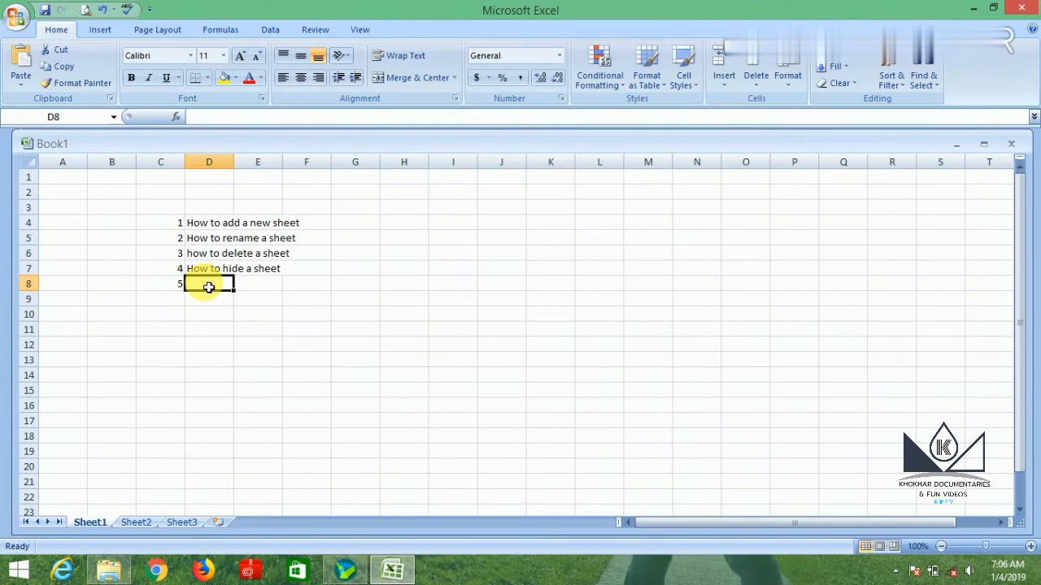
pyautogui.write('h')
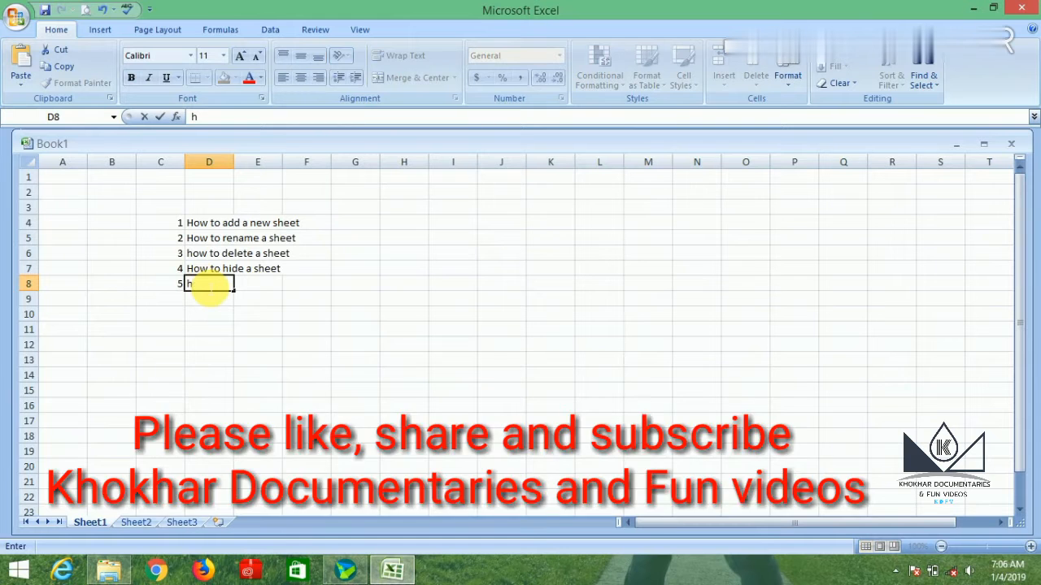
pyautogui.write('ow to move ')
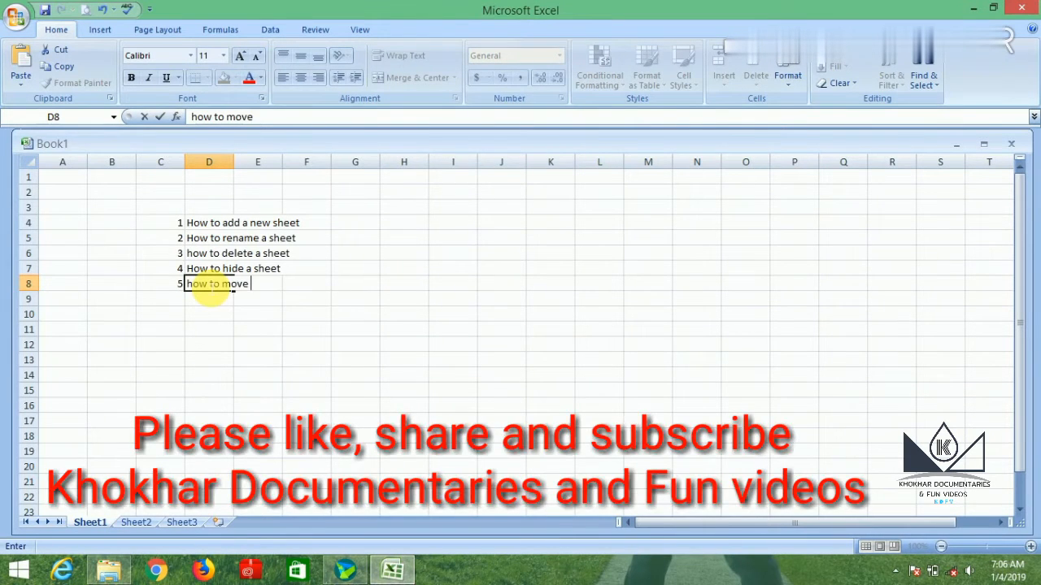
pyautogui.write('or')
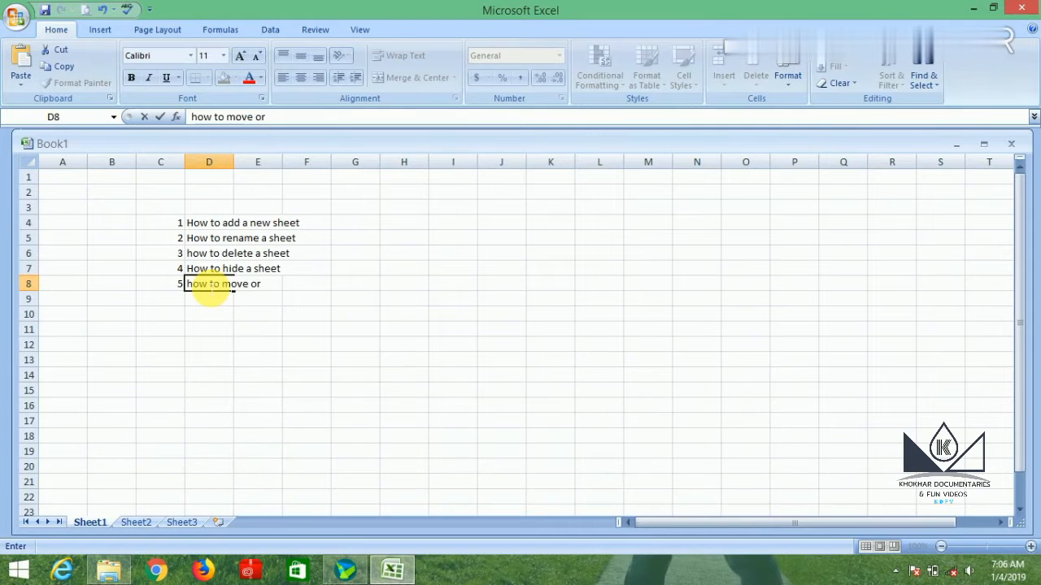
pyautogui.write(' copy a sh')
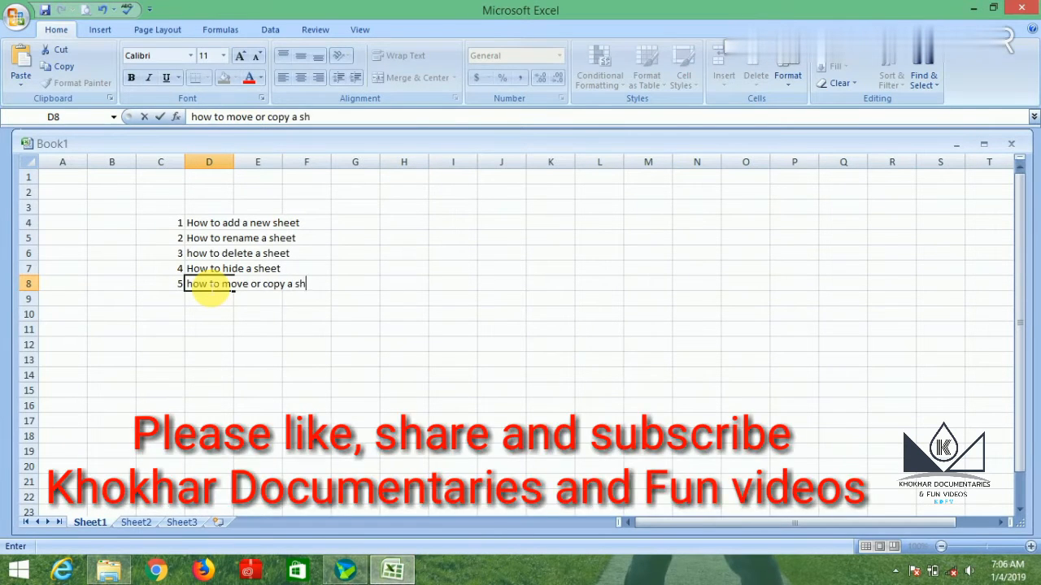
pyautogui.write('eet')
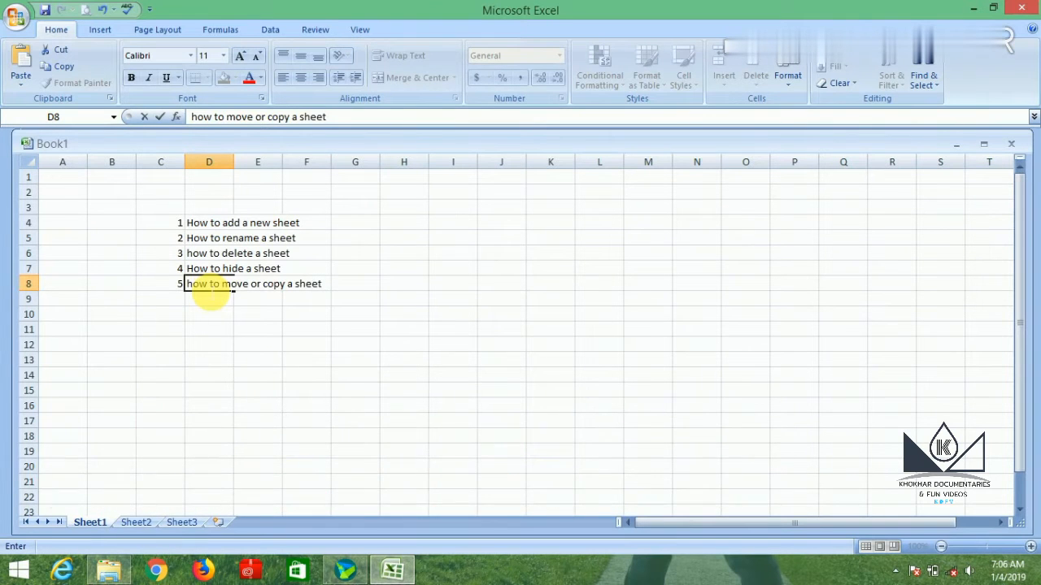
# Add the sixth list entry: number 6 in C9 and "how to change tab color" in D9.
pyautogui.click(168, 303)
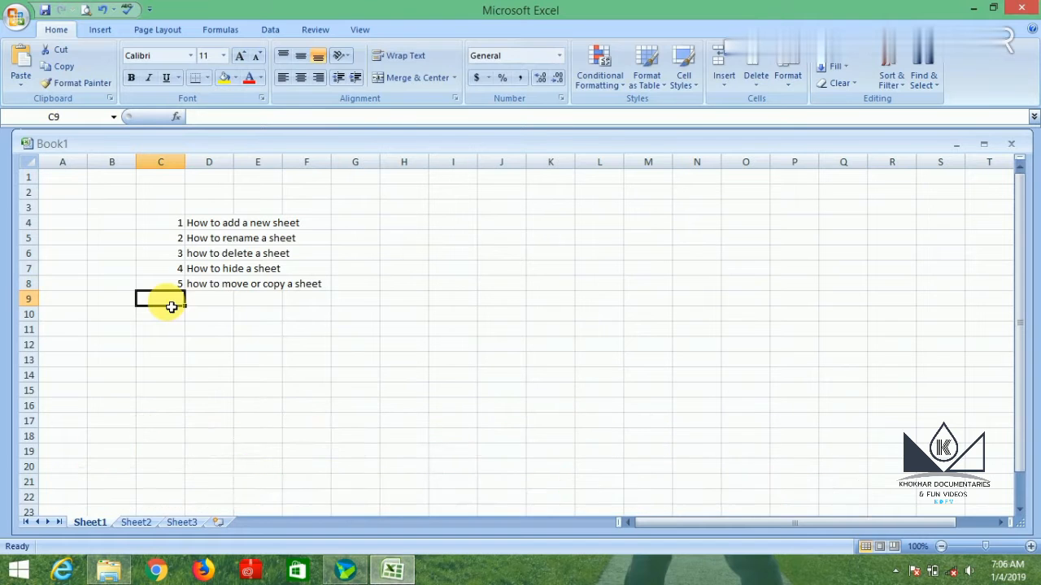
pyautogui.write('6')
pyautogui.click(203, 300)
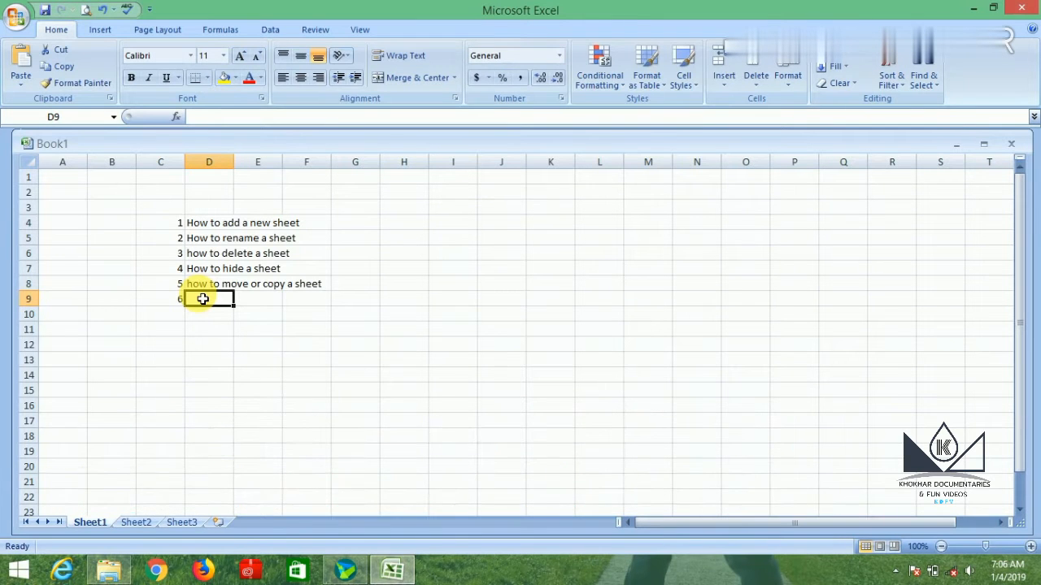
pyautogui.write('how to')
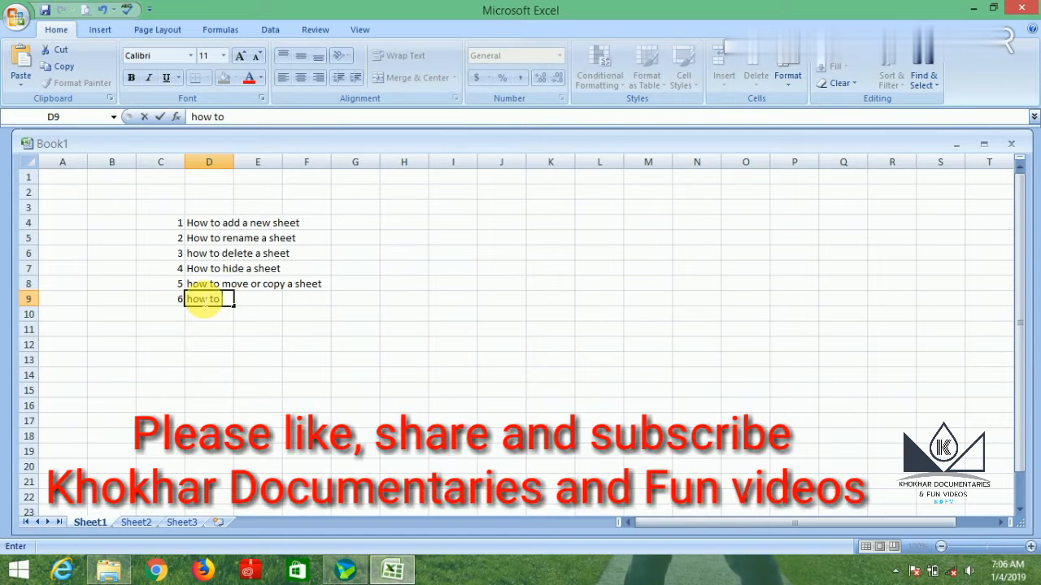
pyautogui.write(' change ')
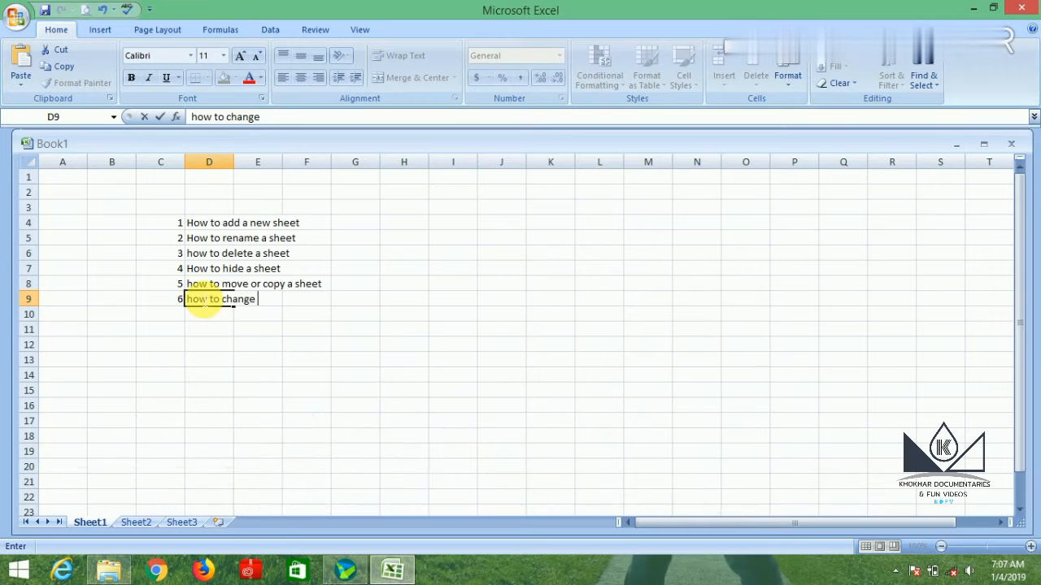
pyautogui.write('tab')
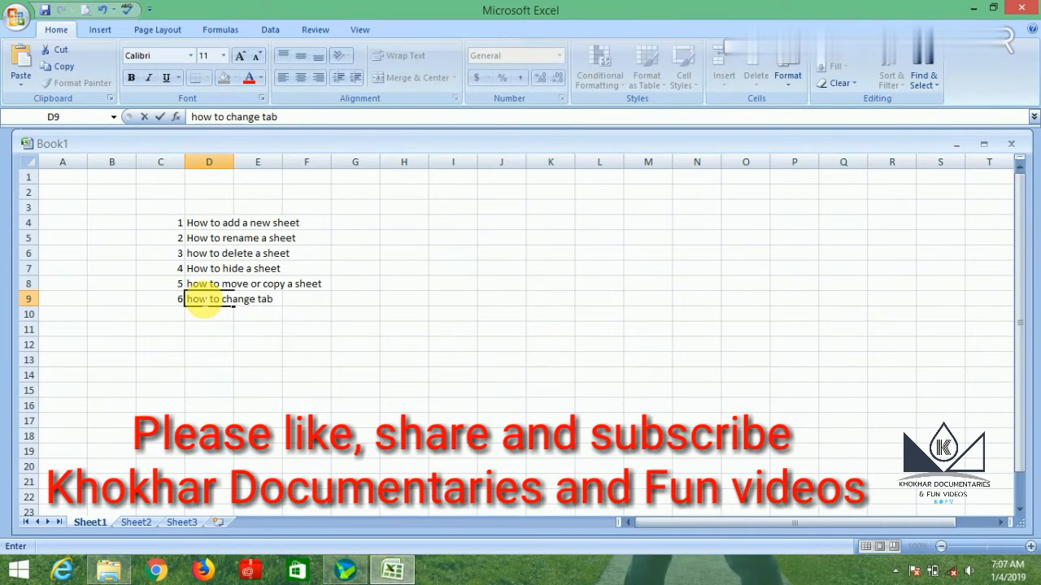
pyautogui.write(' color')
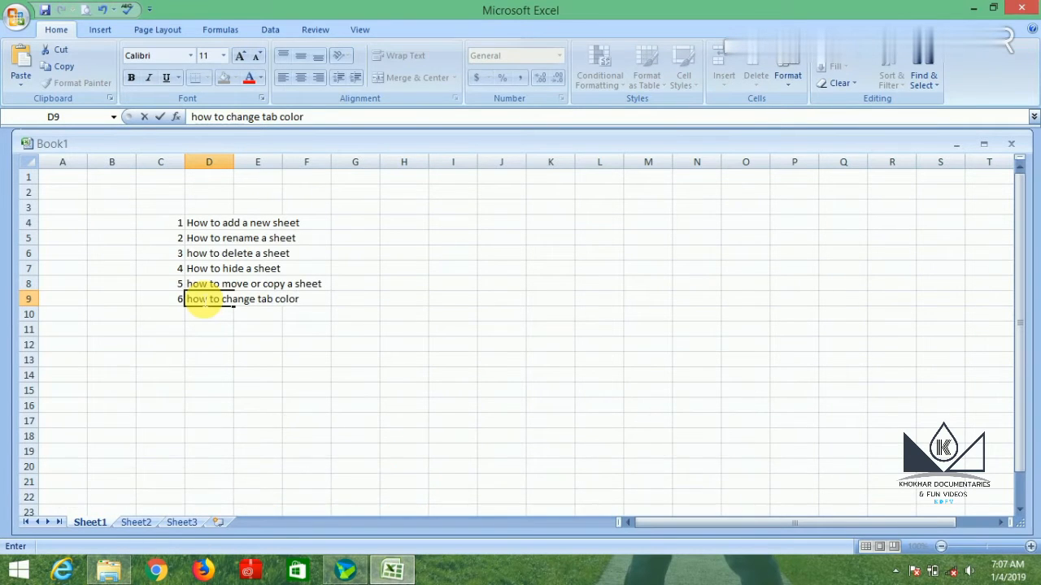
pyautogui.click(369, 336)
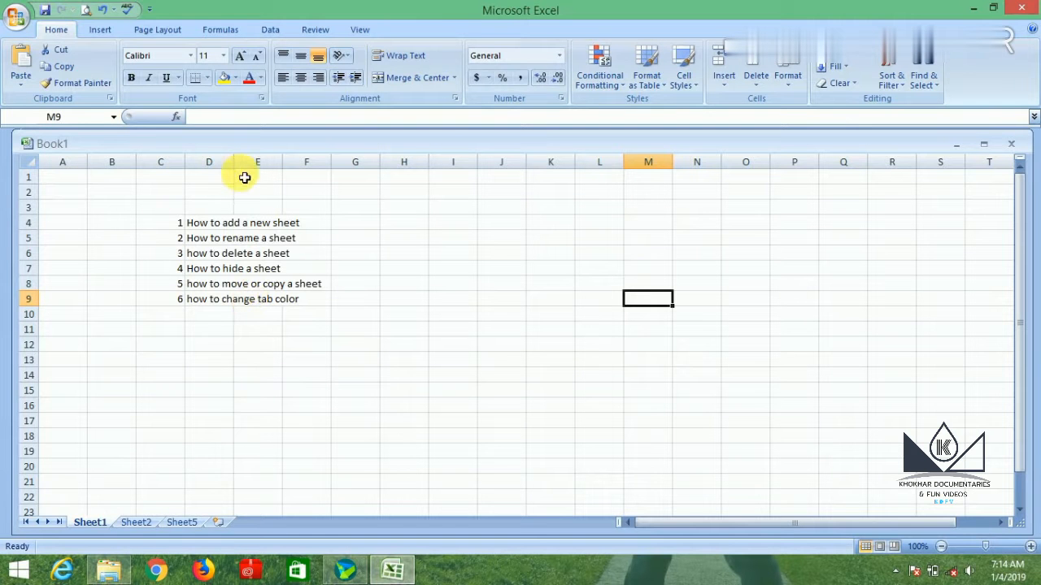
# Widen column D so that the longest topic text fits inside it.
pyautogui.moveTo(241, 169); pyautogui.dragTo(328, 183)
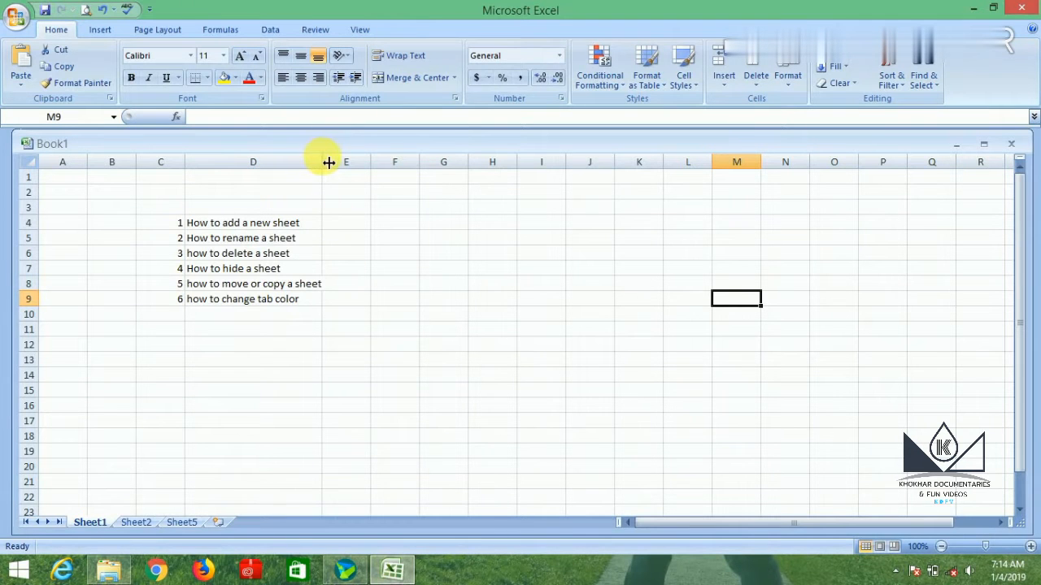
pyautogui.moveTo(328, 161); pyautogui.dragTo(336, 163)
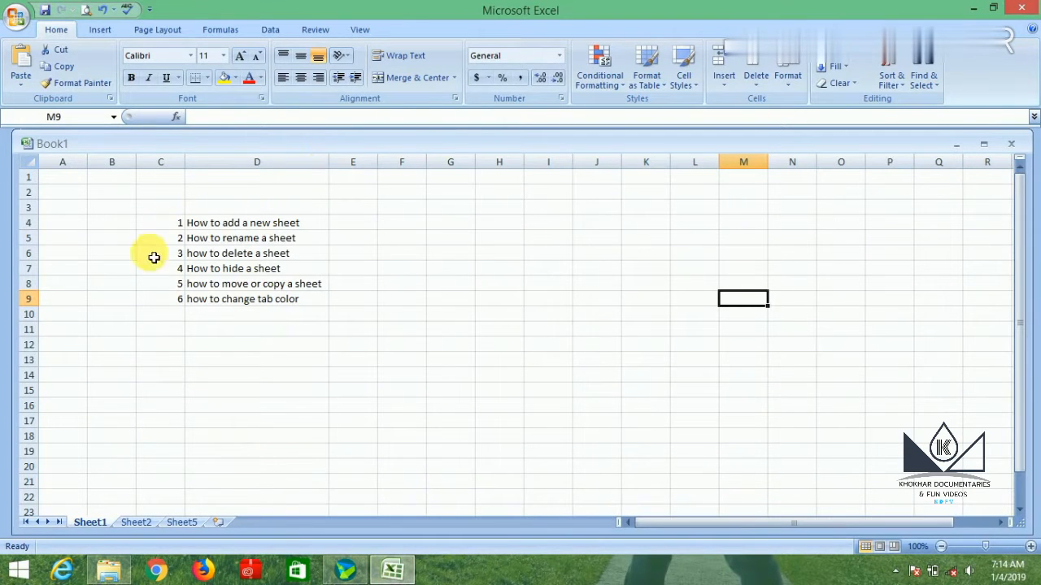
# Set the font of cells C2:D11, covering the numbered topic list, to size 16 and bold.
pyautogui.moveTo(158, 192); pyautogui.dragTo(295, 328)
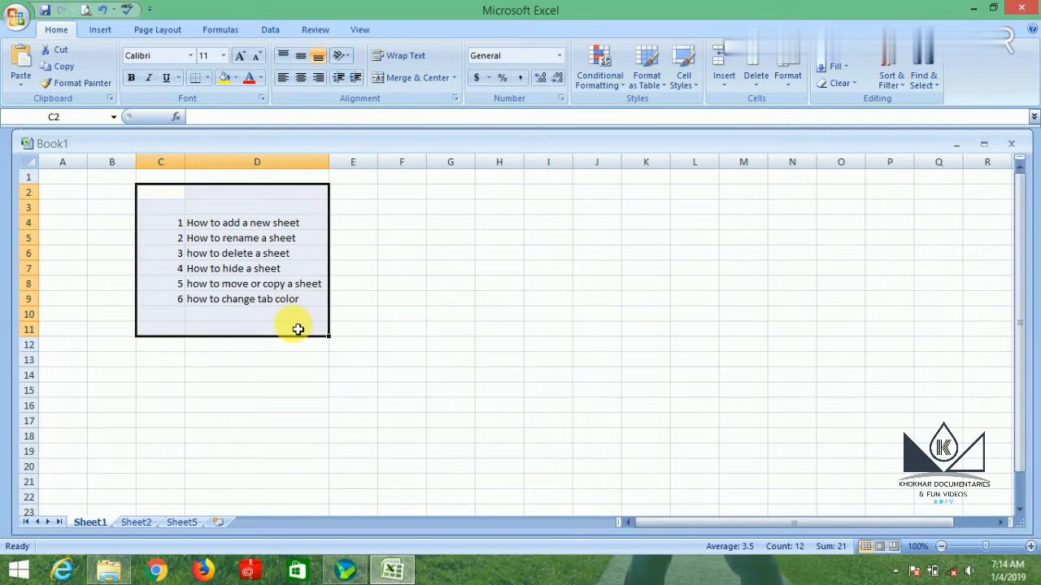
pyautogui.click(224, 57)
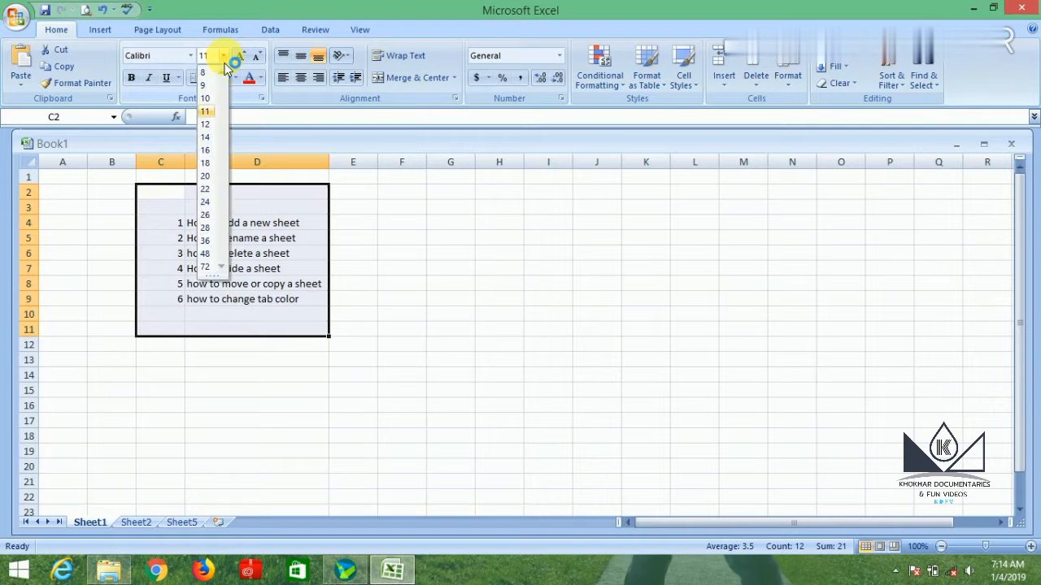
pyautogui.click(207, 151)
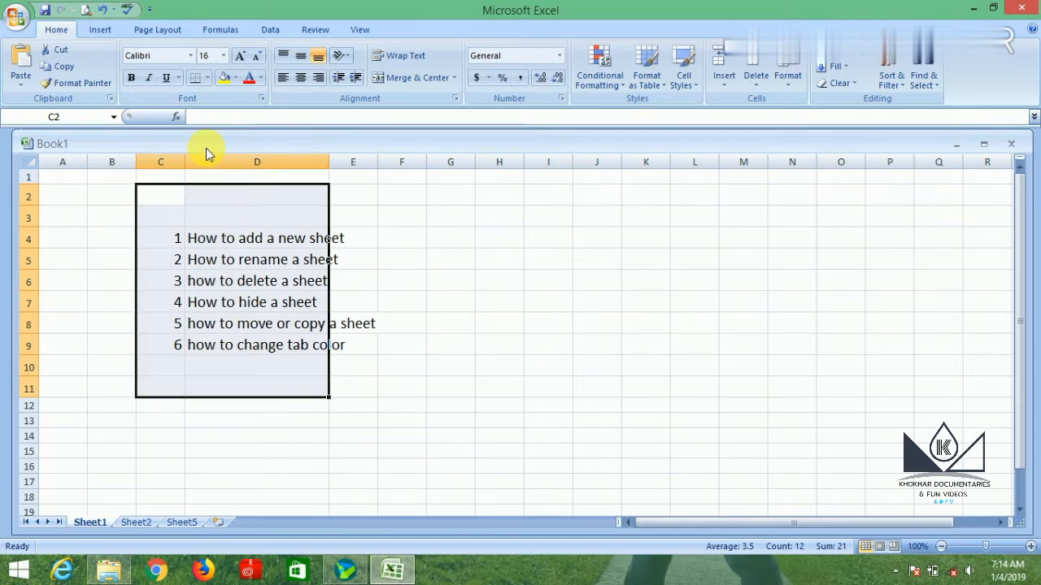
pyautogui.click(133, 80)
pyautogui.click(442, 370)
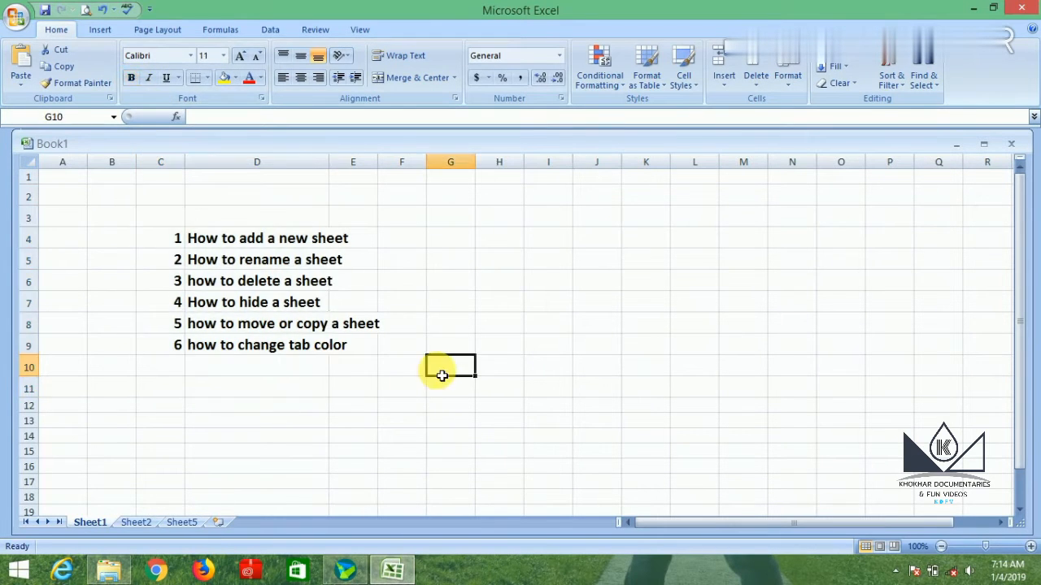
# Widen column D so that the enlarged bold topic texts fit inside it.
pyautogui.moveTo(329, 167); pyautogui.dragTo(388, 176)
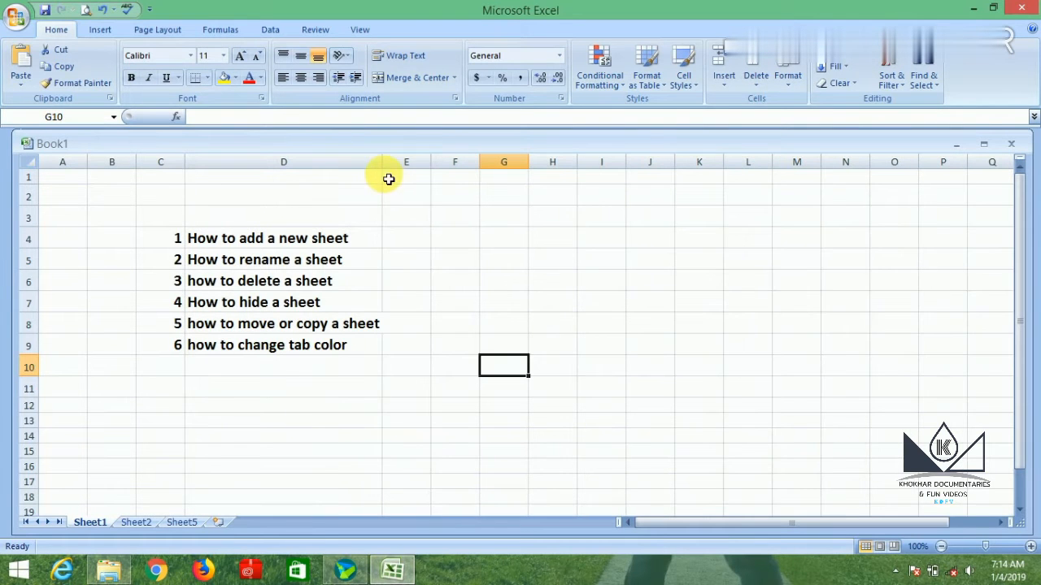
pyautogui.click(427, 284)
pyautogui.click(410, 240)
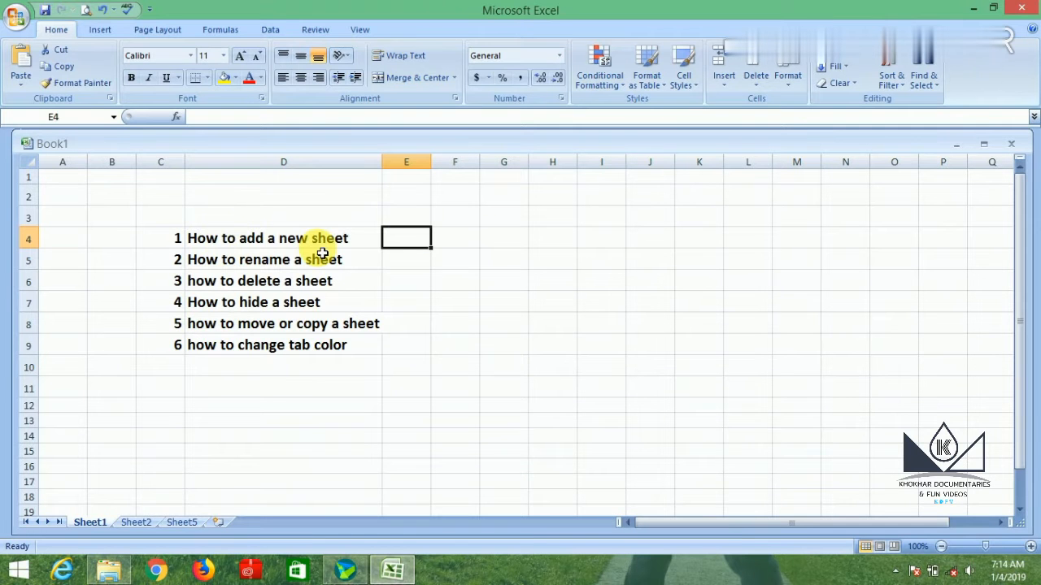
# Insert a new blank worksheet in front of Sheet1, choosing the Worksheet type.
pyautogui.rightClick(95, 525)
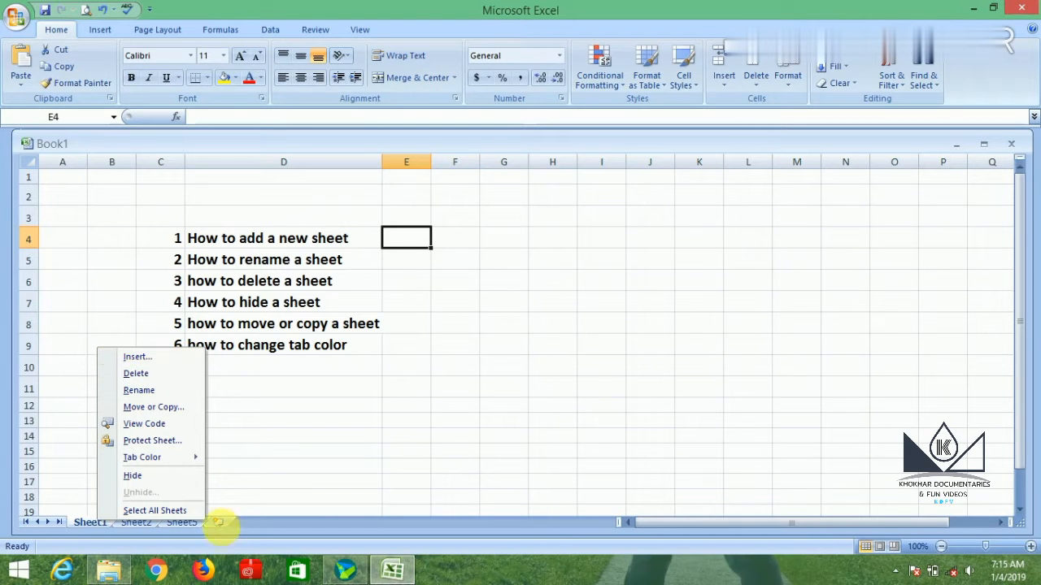
pyautogui.click(189, 357)
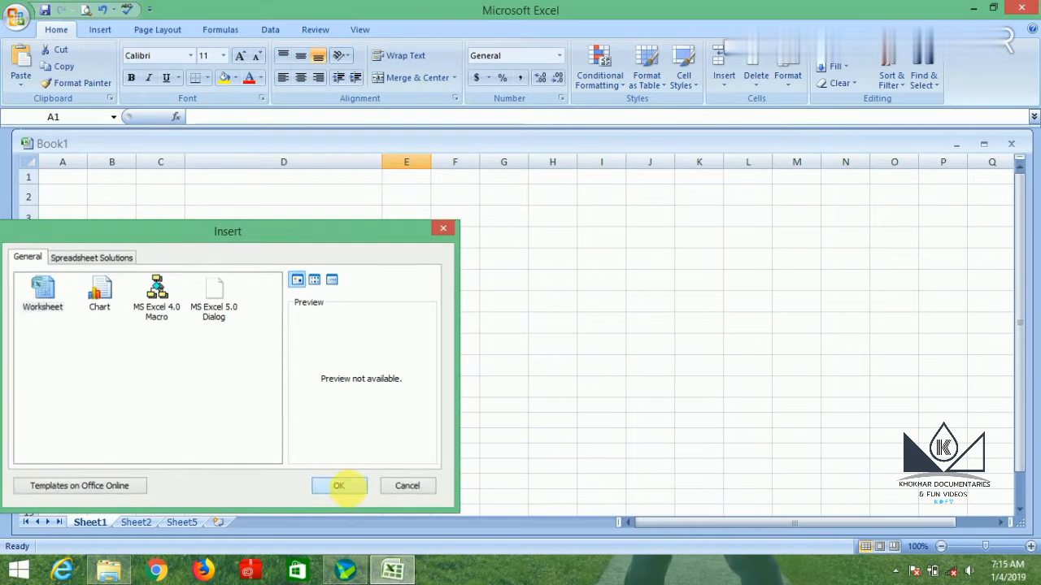
pyautogui.click(349, 491)
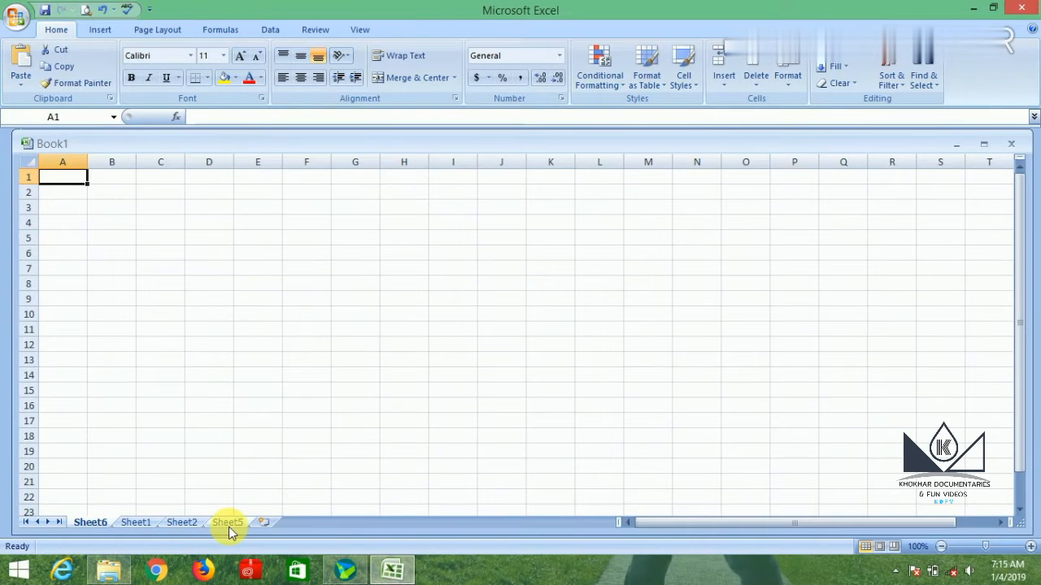
# Look through Sheet1, Sheet2 and Sheet5, and add three new blank worksheets after Sheet5.
pyautogui.click(135, 522)
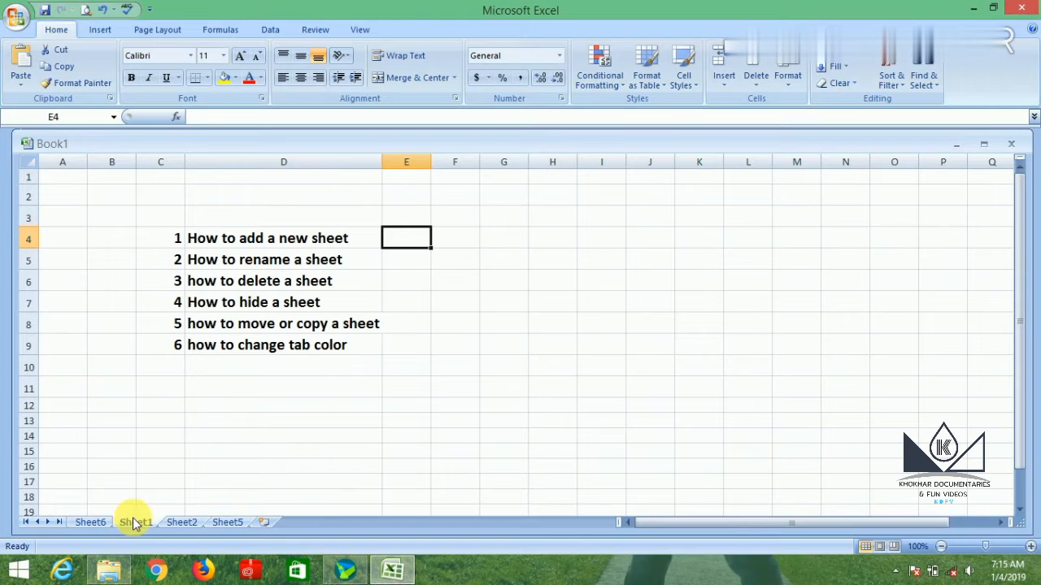
pyautogui.click(182, 522)
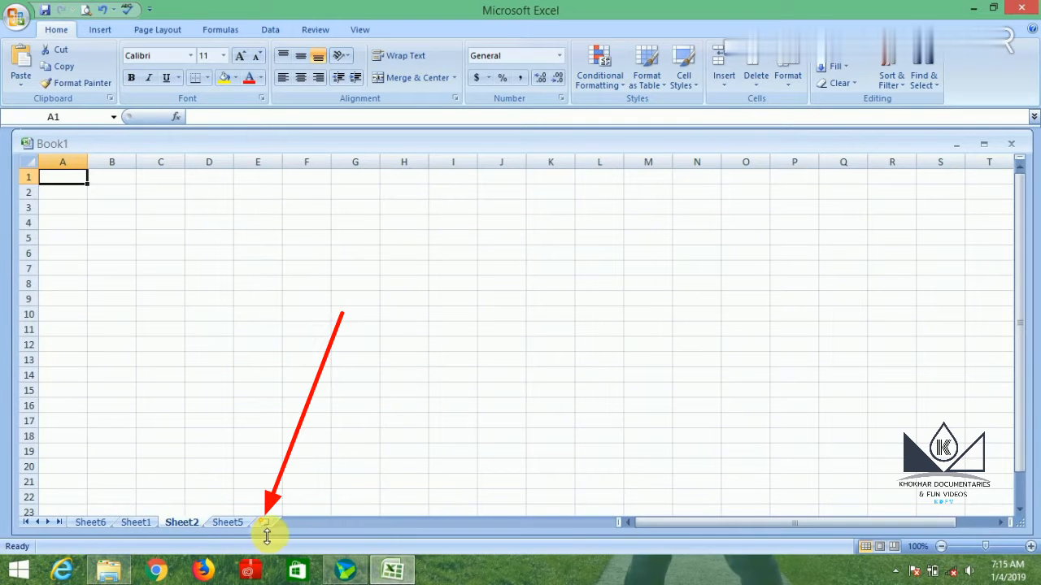
pyautogui.click(231, 522)
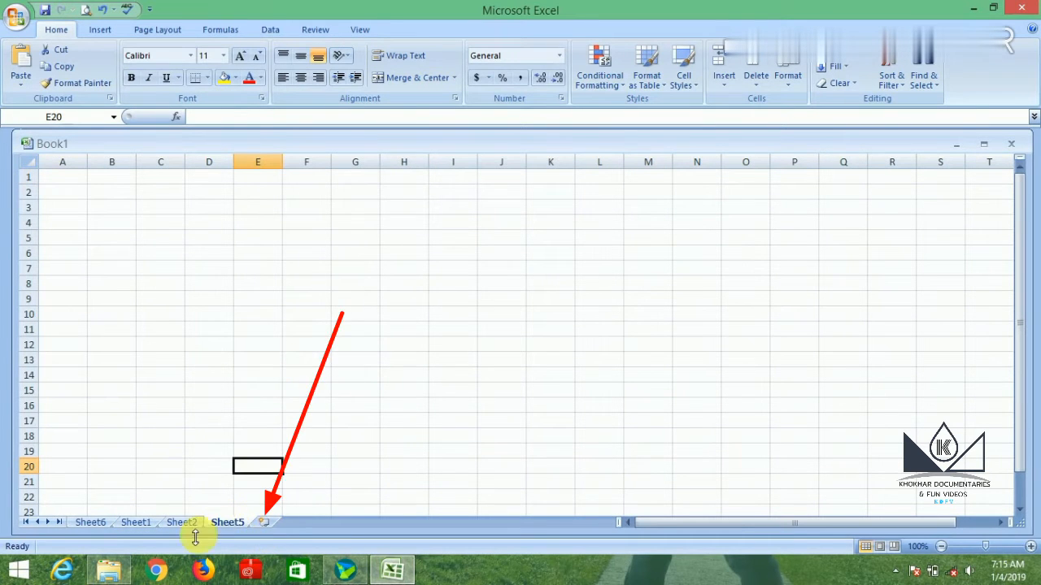
pyautogui.click(267, 524)
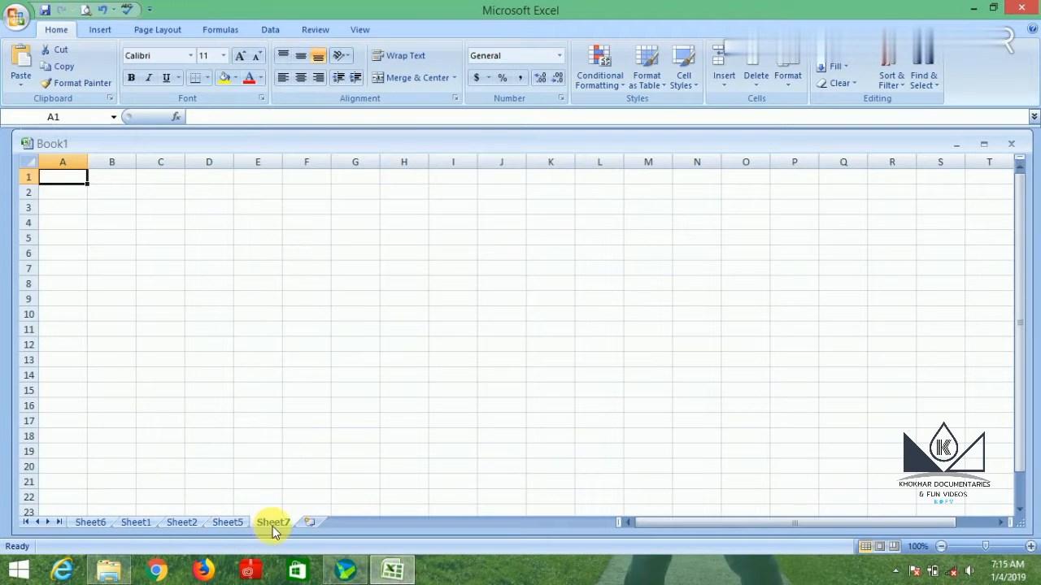
pyautogui.click(308, 522)
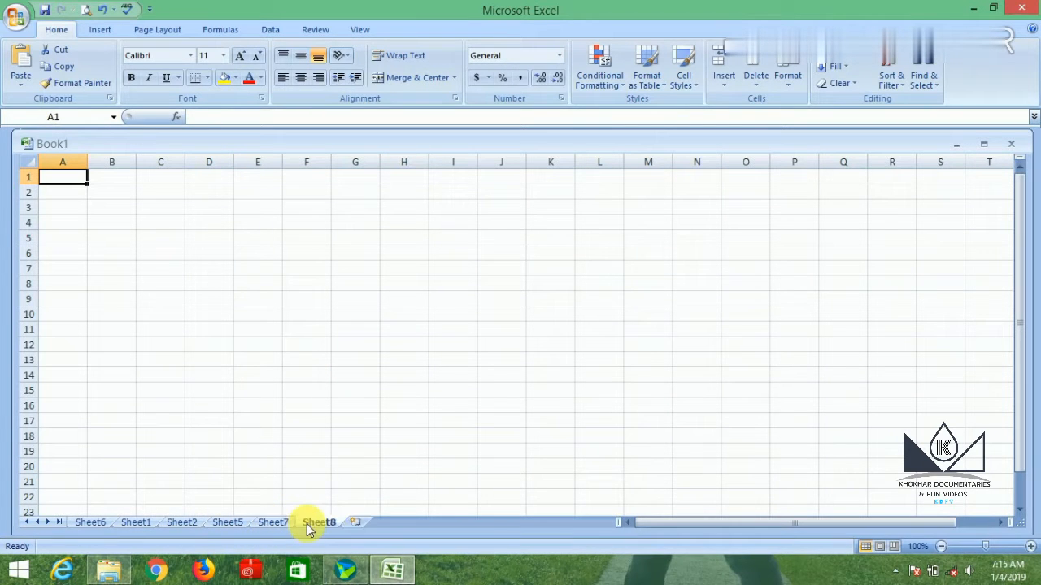
pyautogui.click(354, 525)
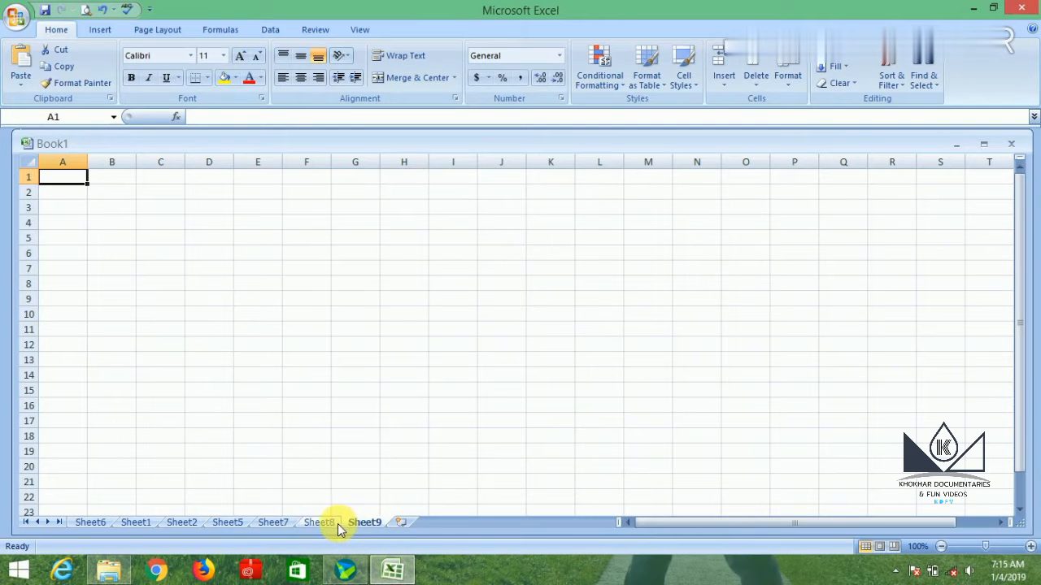
# Return to Sheet1 and insert another blank worksheet directly before it with the Insert Sheet command.
pyautogui.click(133, 524)
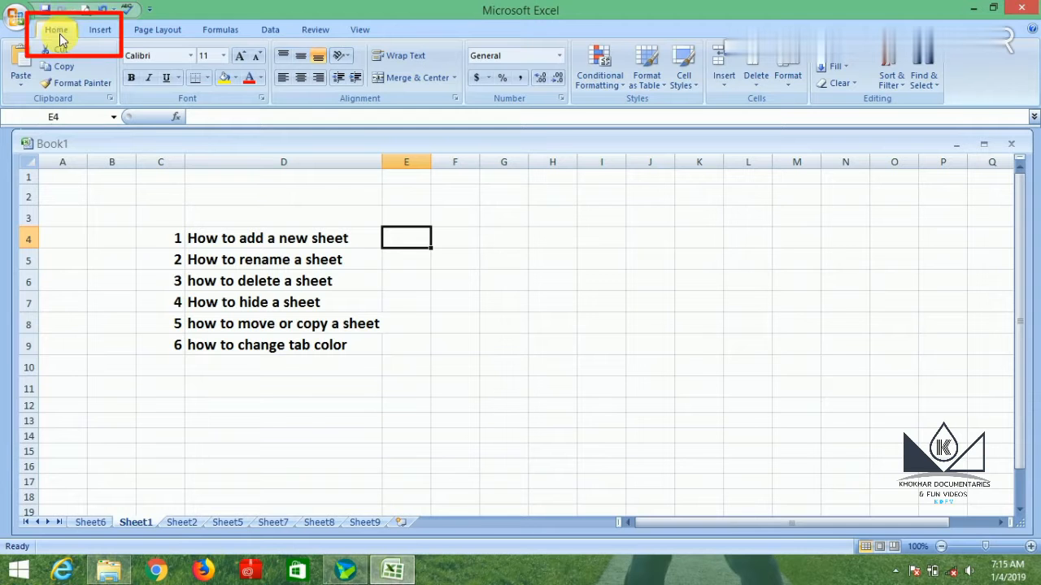
pyautogui.click(727, 85)
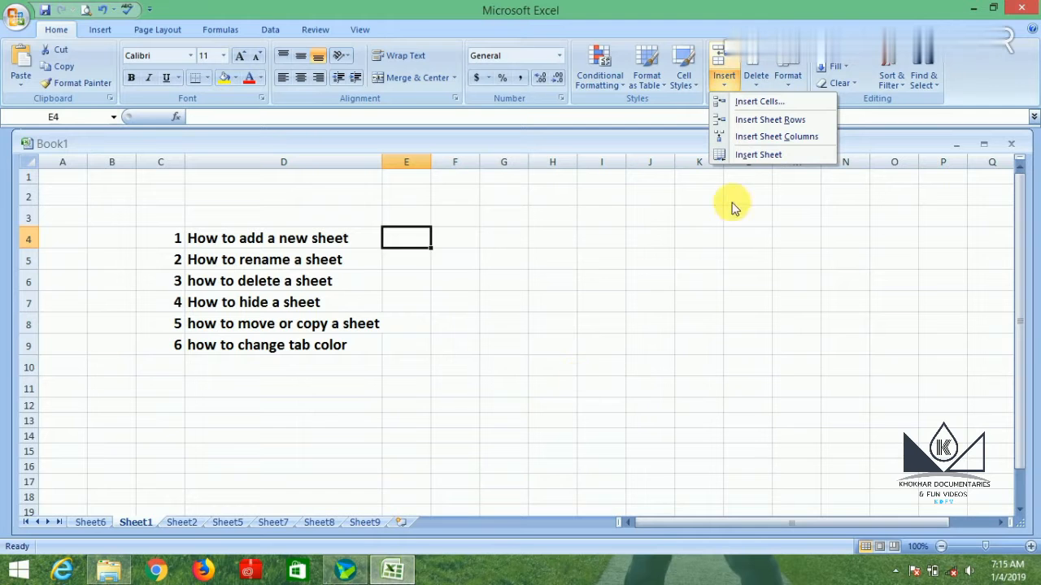
pyautogui.click(756, 155)
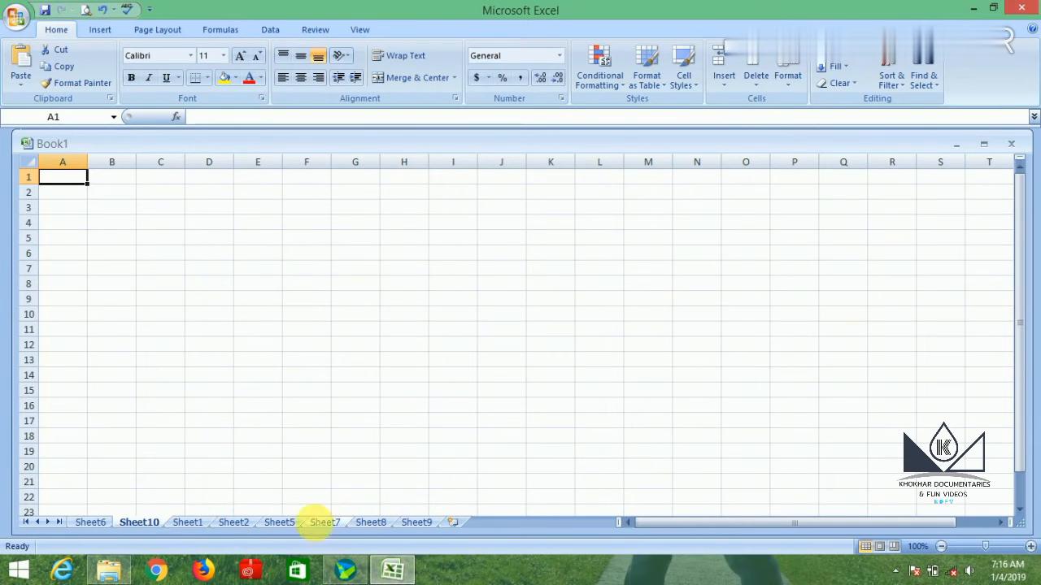
# Insert a blank worksheet directly before Sheet9 with the Insert Sheet command.
pyautogui.click(189, 523)
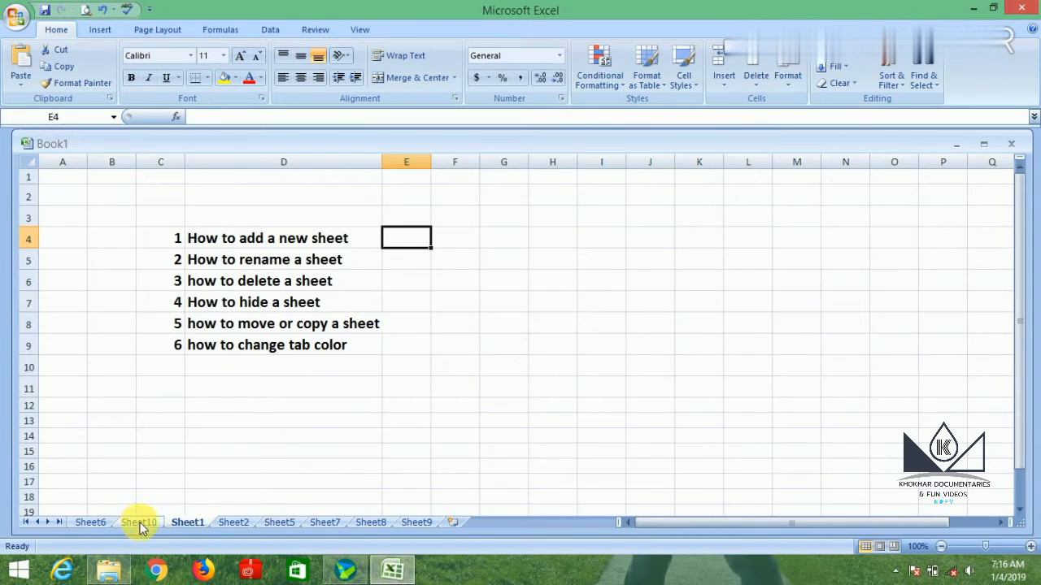
pyautogui.click(416, 522)
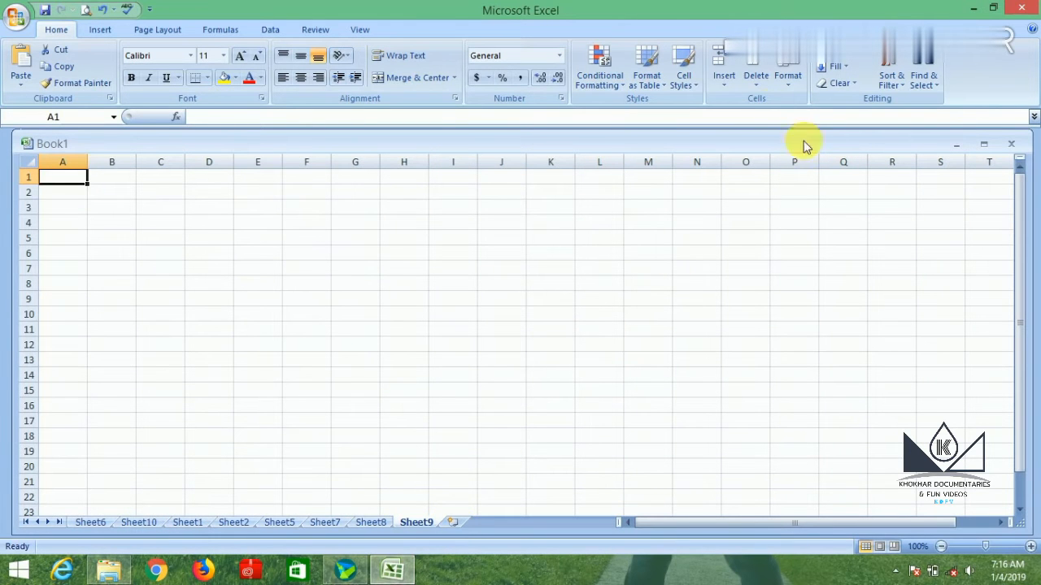
pyautogui.click(756, 82)
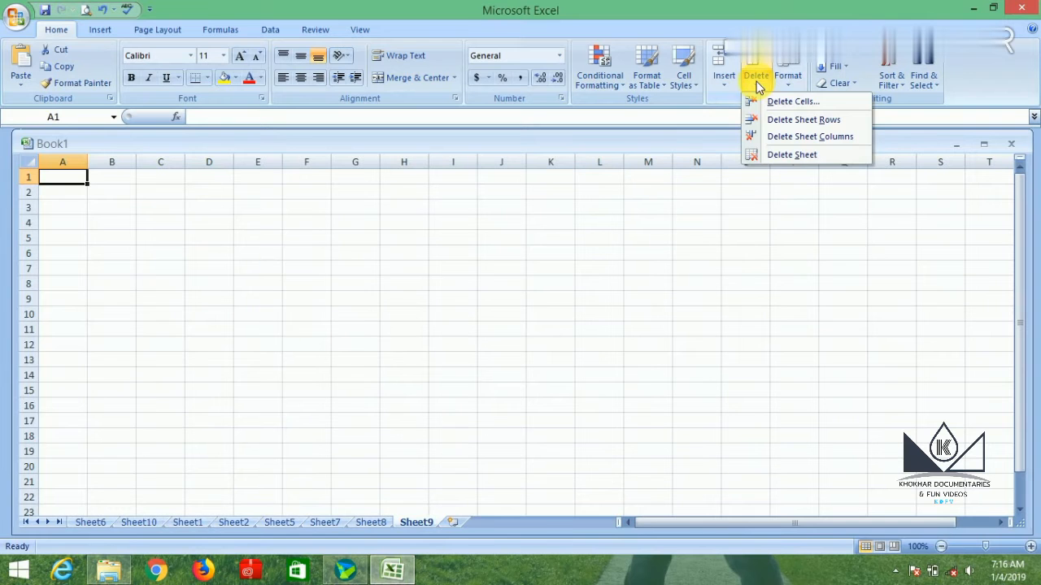
pyautogui.click(724, 82)
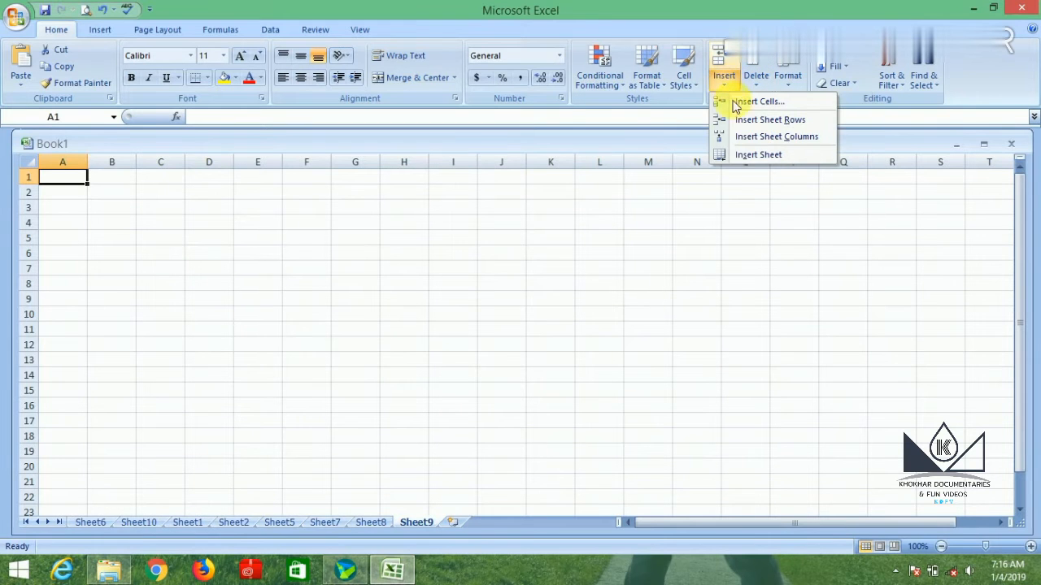
pyautogui.click(756, 156)
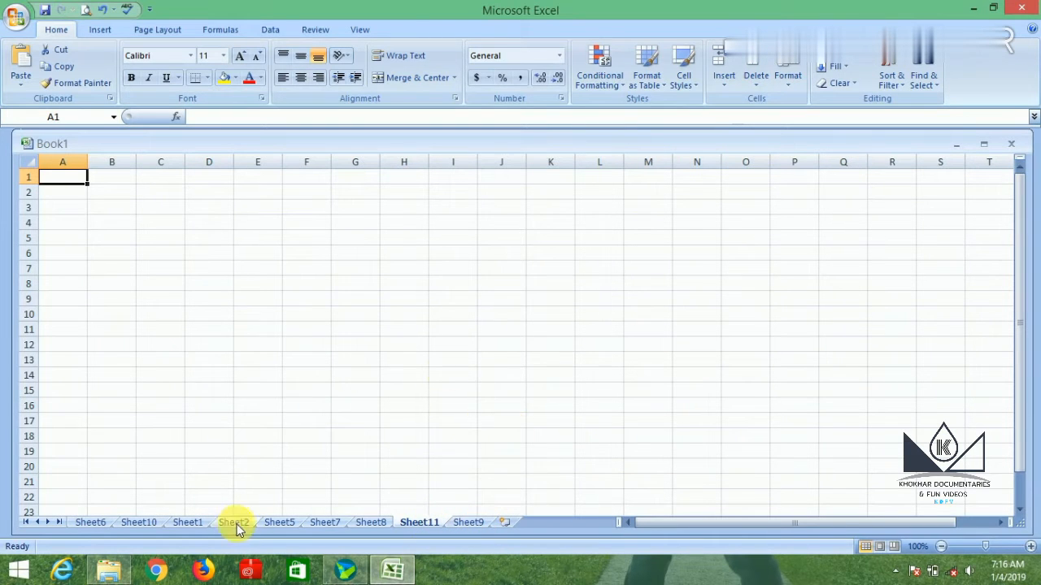
# Review the rename topic in the Sheet1 list and rename Sheet6 as kkkkk.
pyautogui.click(192, 523)
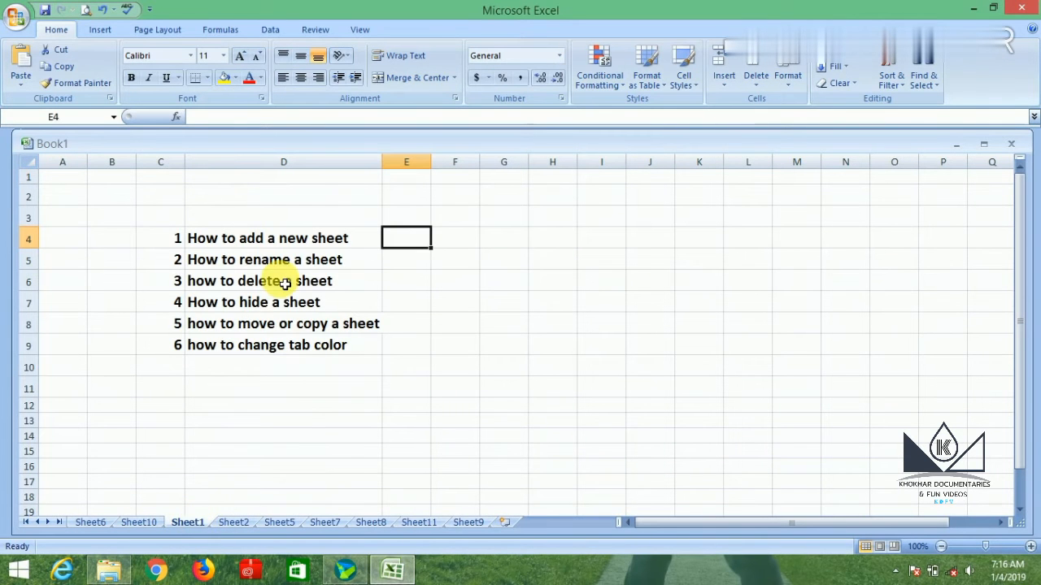
pyautogui.click(398, 263)
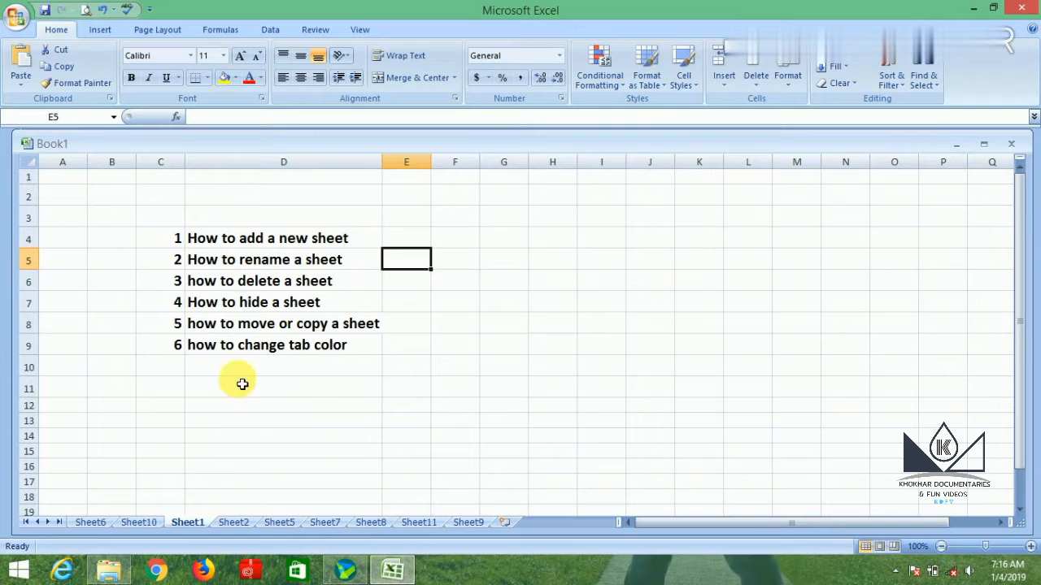
pyautogui.doubleClick(94, 522)
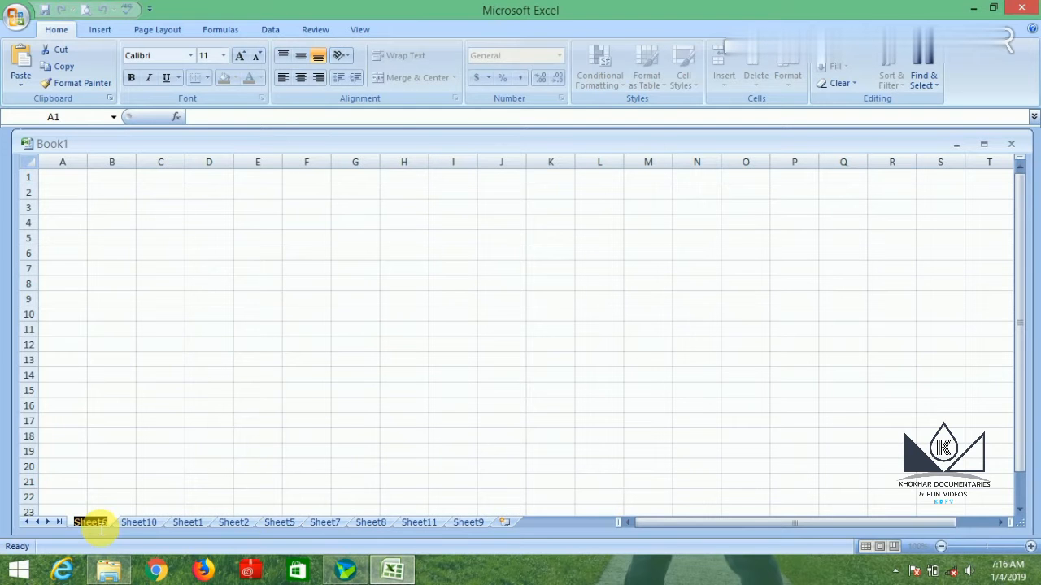
pyautogui.write('kkkkk')
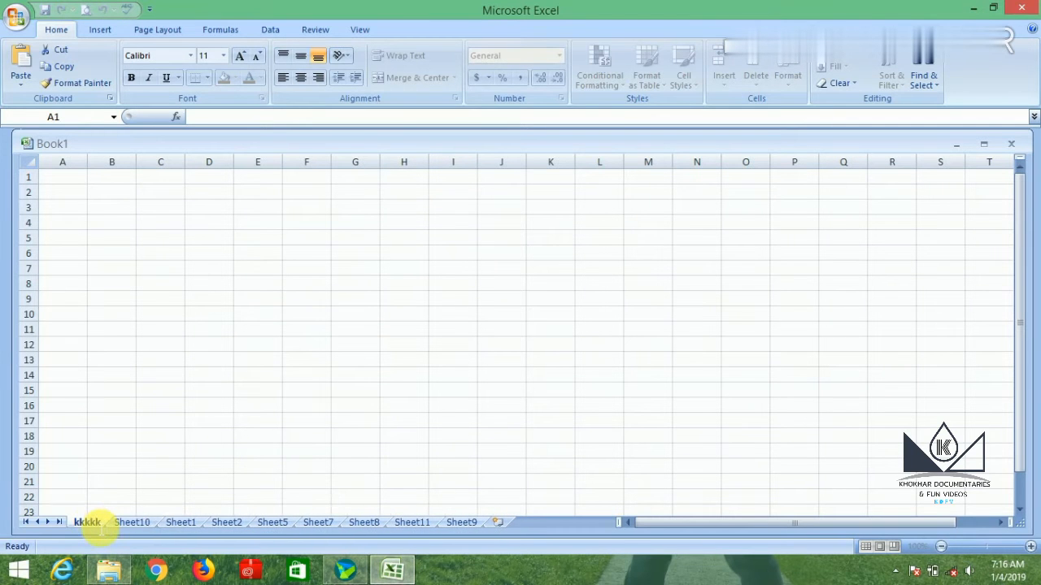
pyautogui.press('Return')
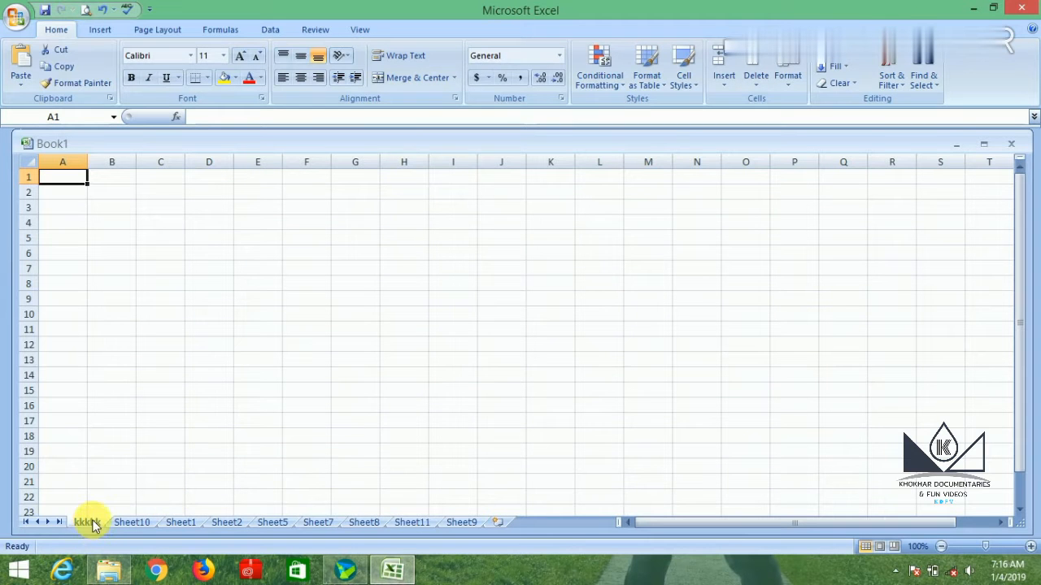
# Replace the name of Sheet10 with a short placeholder name.
pyautogui.click(123, 524)
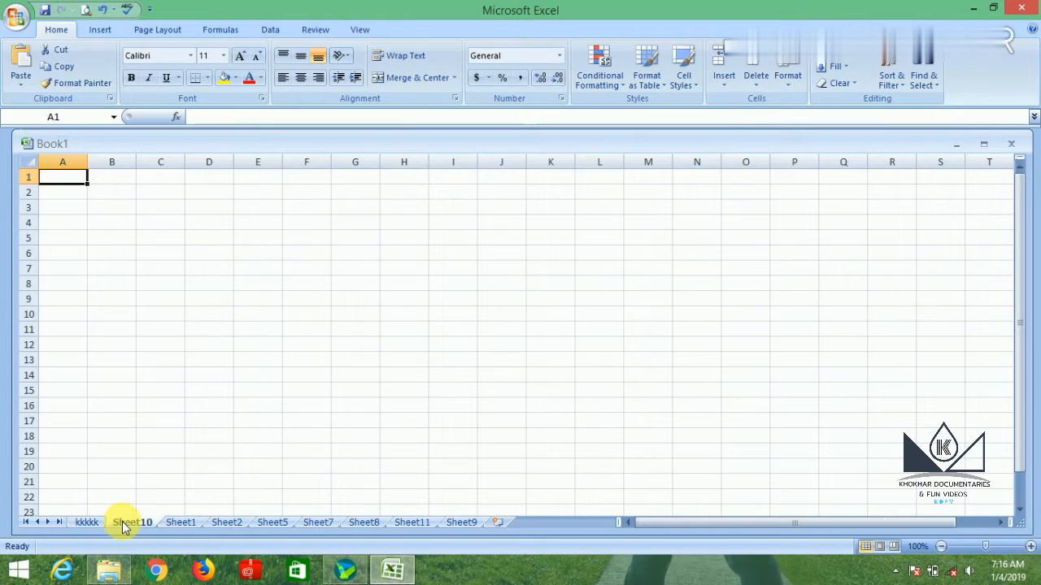
pyautogui.rightClick(124, 525)
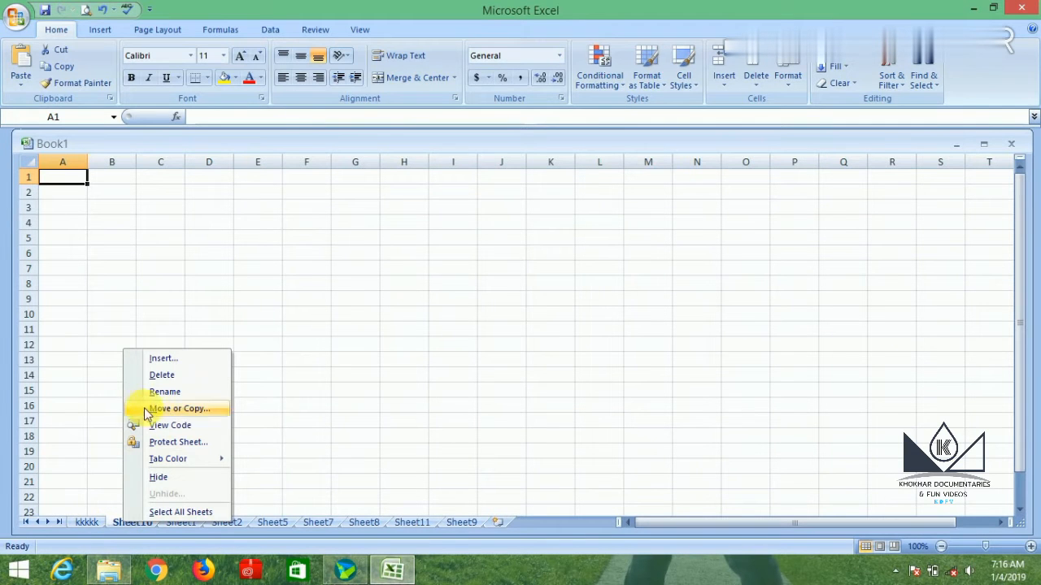
pyautogui.click(164, 392)
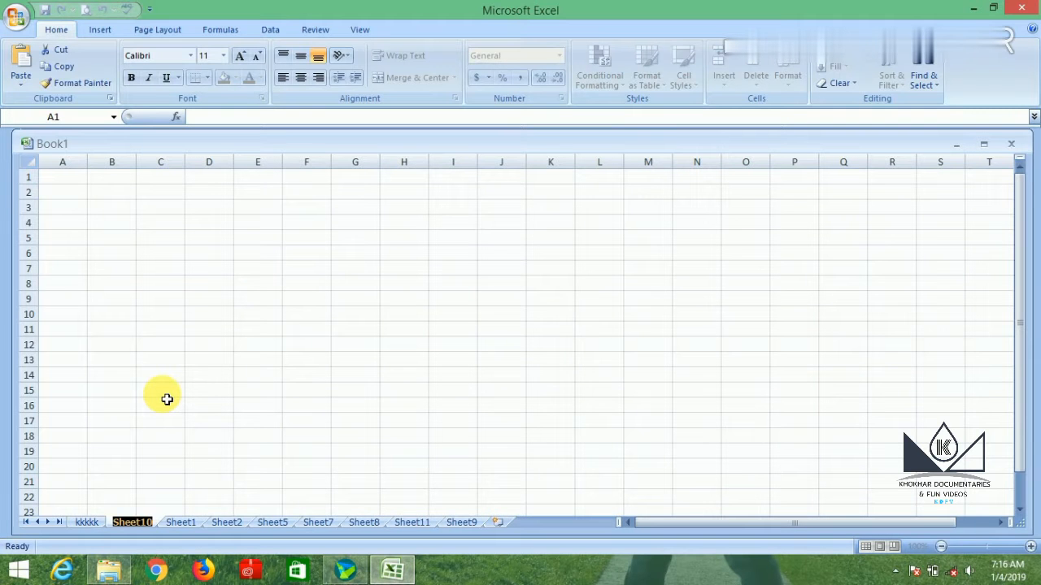
pyautogui.press('BackSpace')
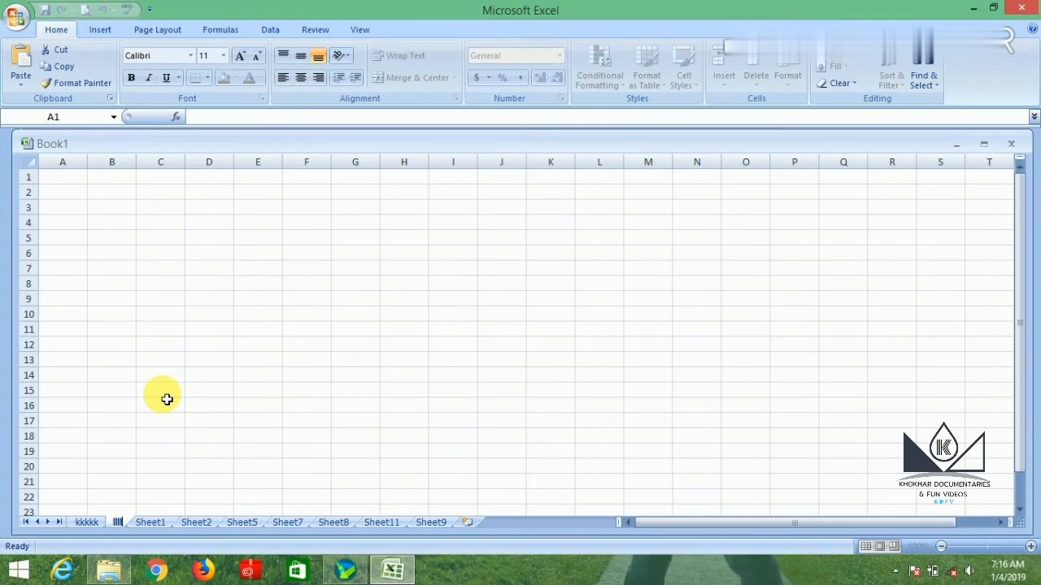
pyautogui.press('Return')
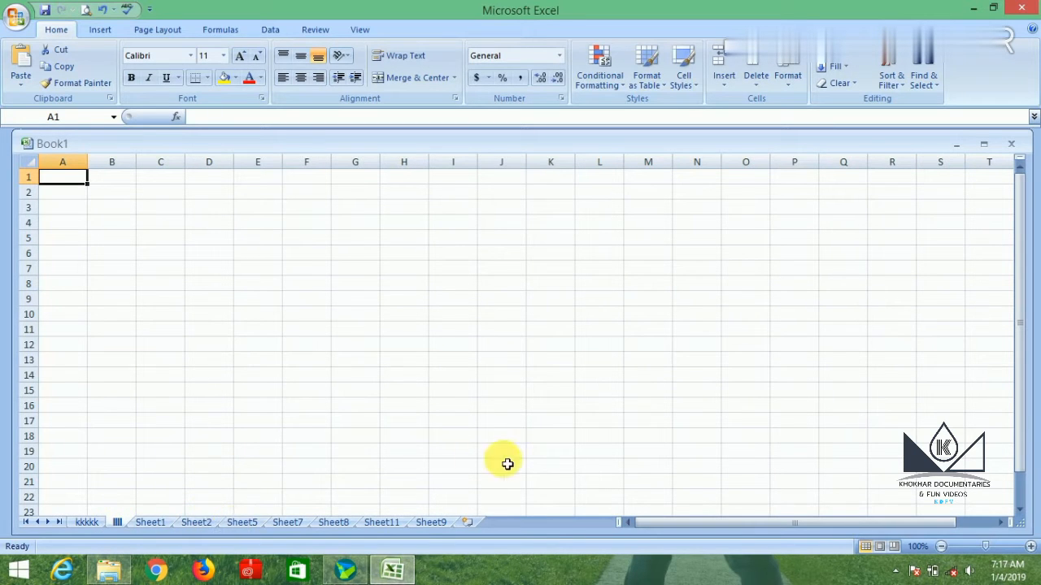
# Give Sheet9 a short placeholder name with the Rename Sheet command.
pyautogui.click(428, 523)
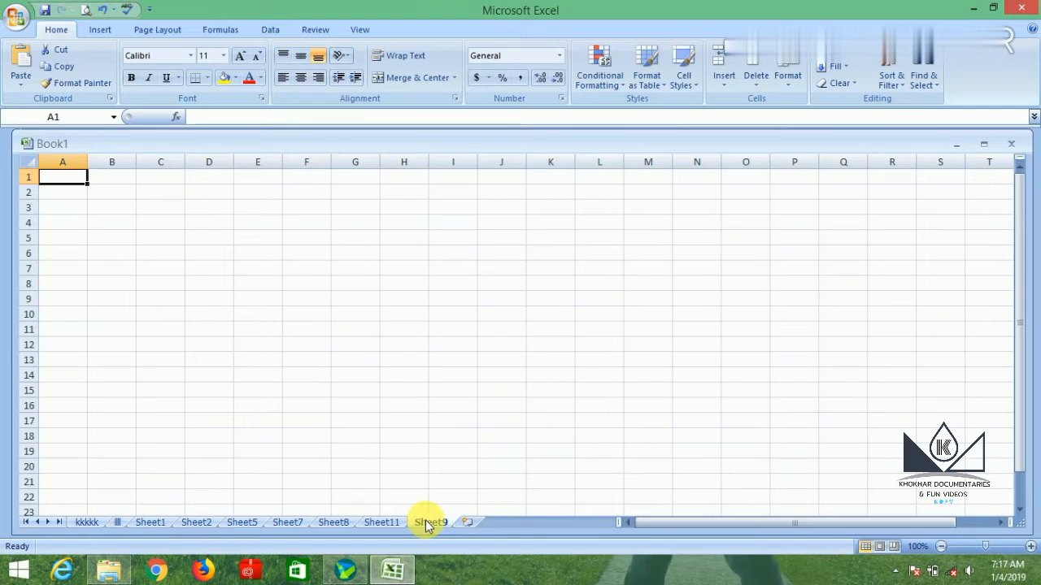
pyautogui.click(788, 78)
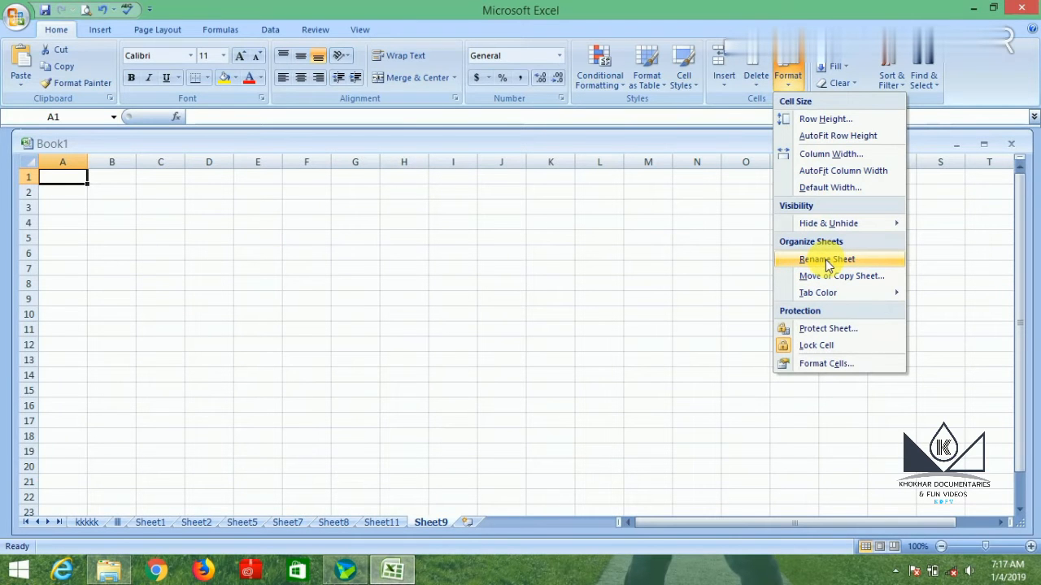
pyautogui.click(827, 260)
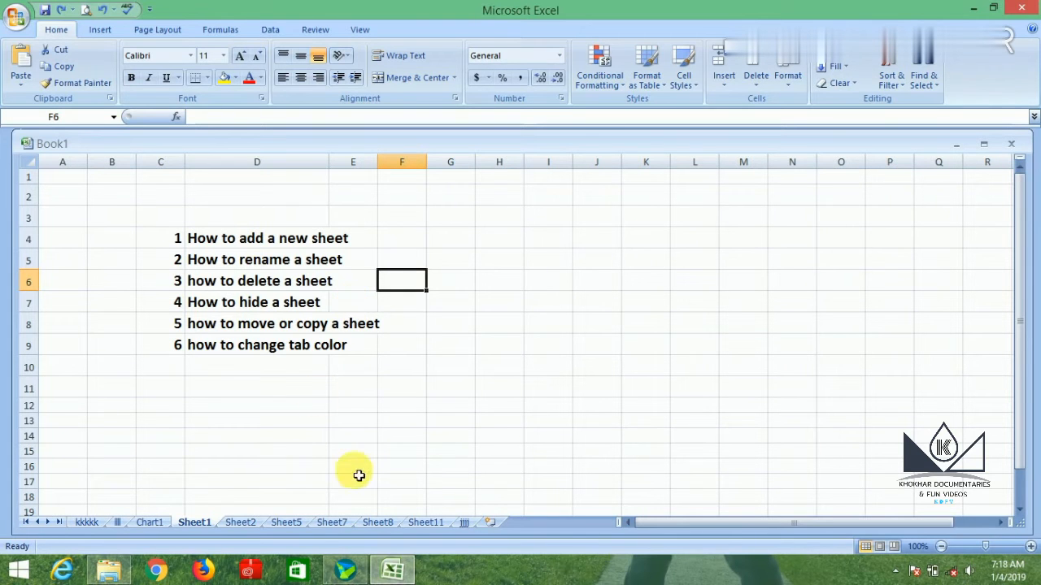
# Delete the last three worksheets: the placeholder-named sheet after Sheet11, Sheet11 itself, and Sheet8.
pyautogui.click(464, 523)
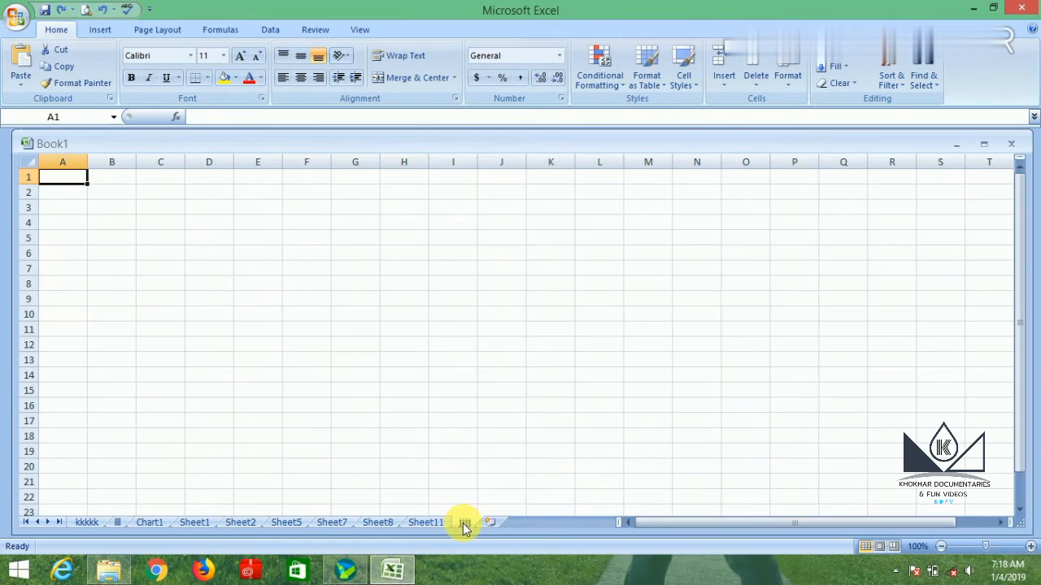
pyautogui.rightClick(464, 525)
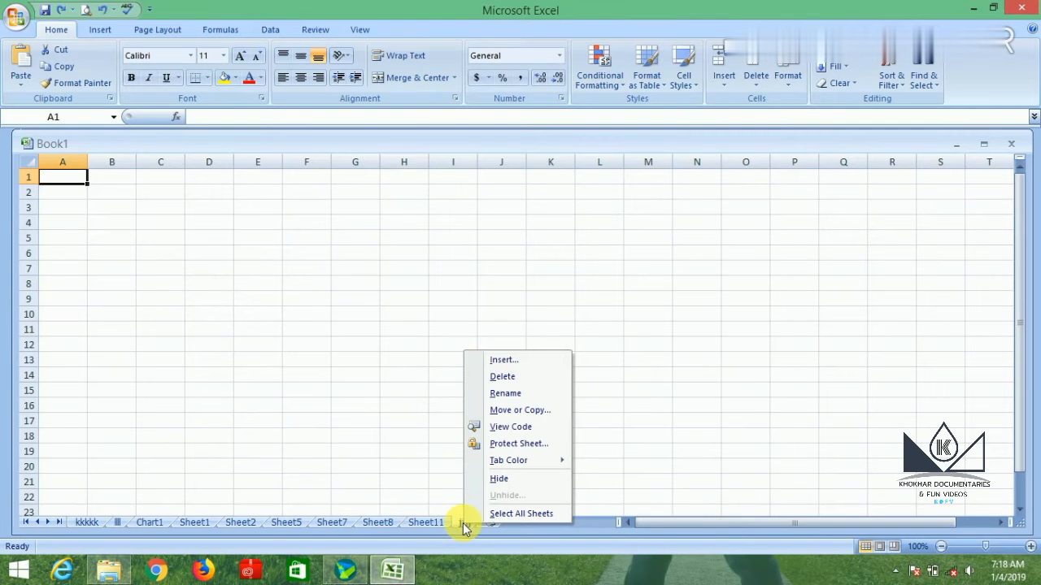
pyautogui.click(514, 378)
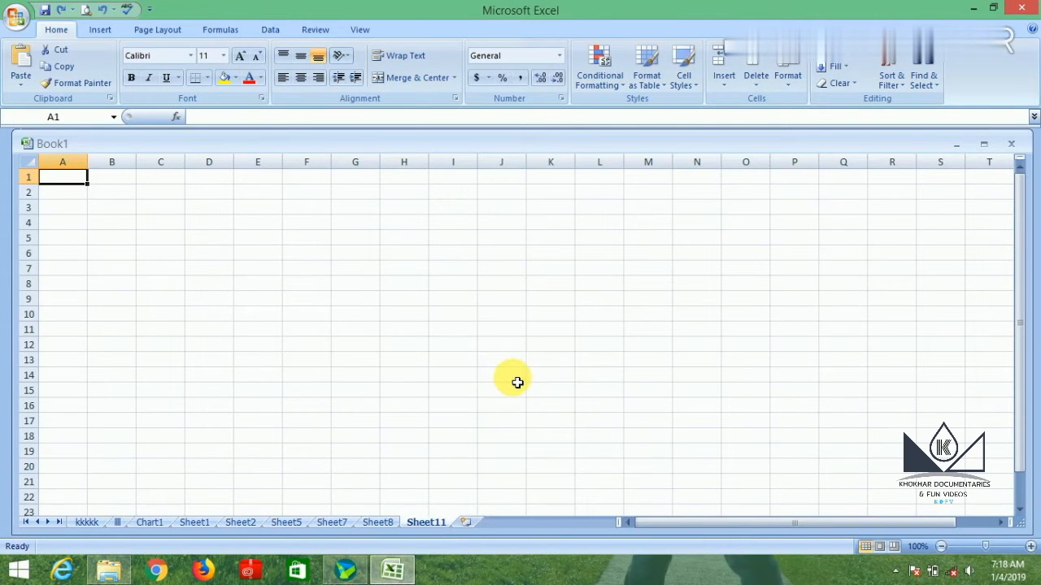
pyautogui.rightClick(444, 522)
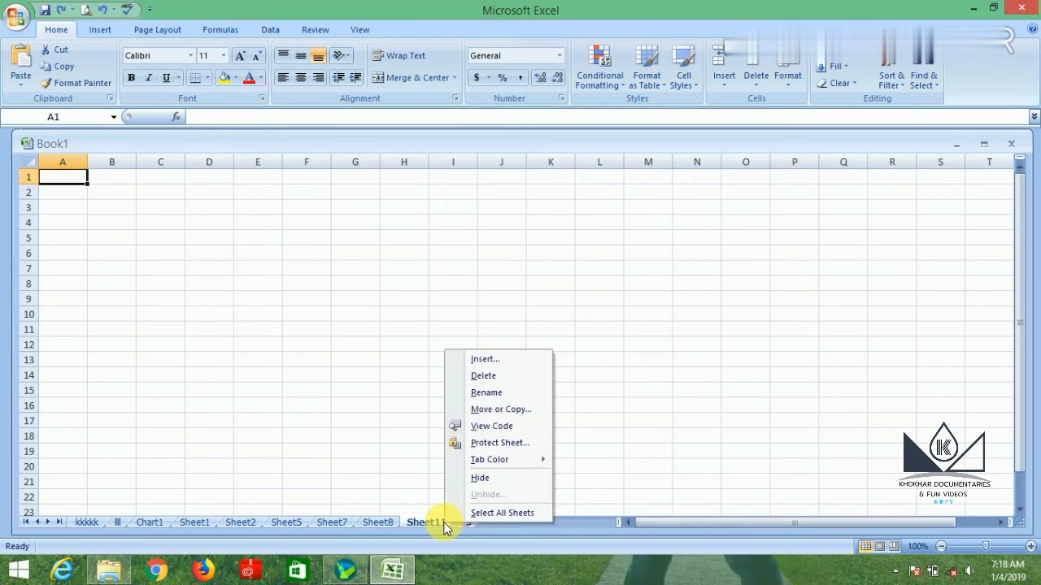
pyautogui.click(493, 379)
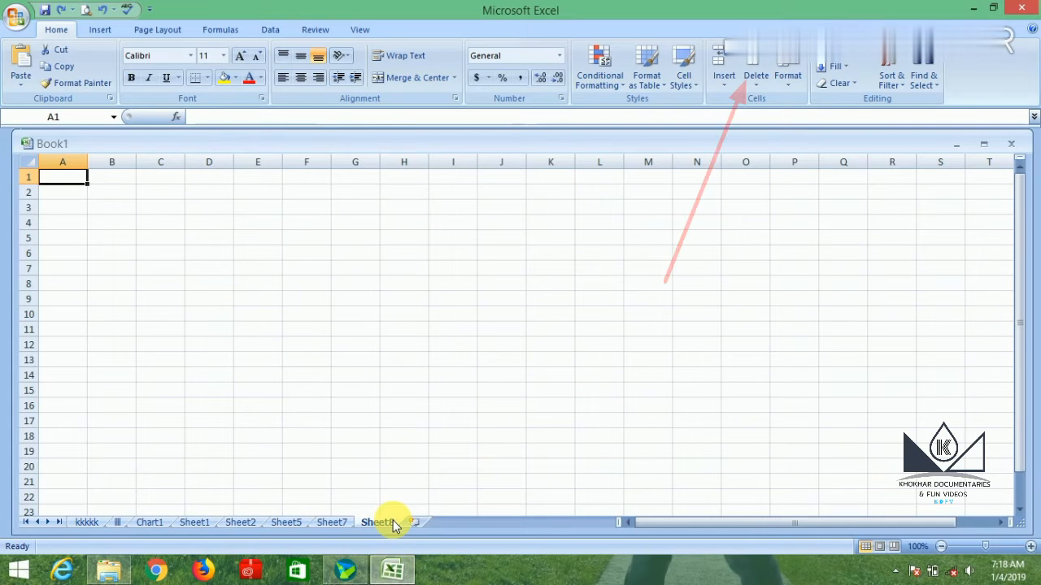
pyautogui.click(757, 81)
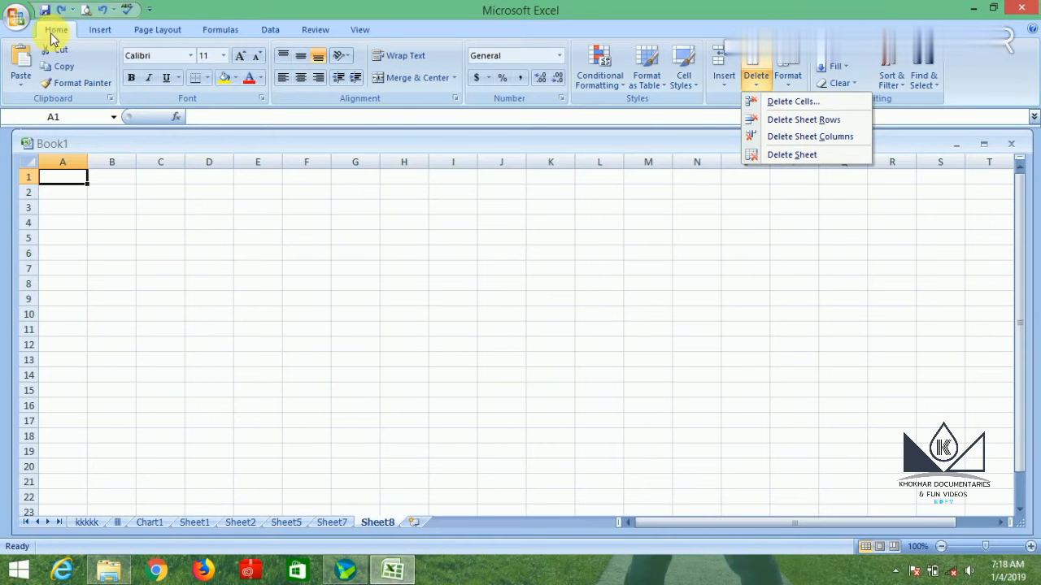
pyautogui.click(786, 155)
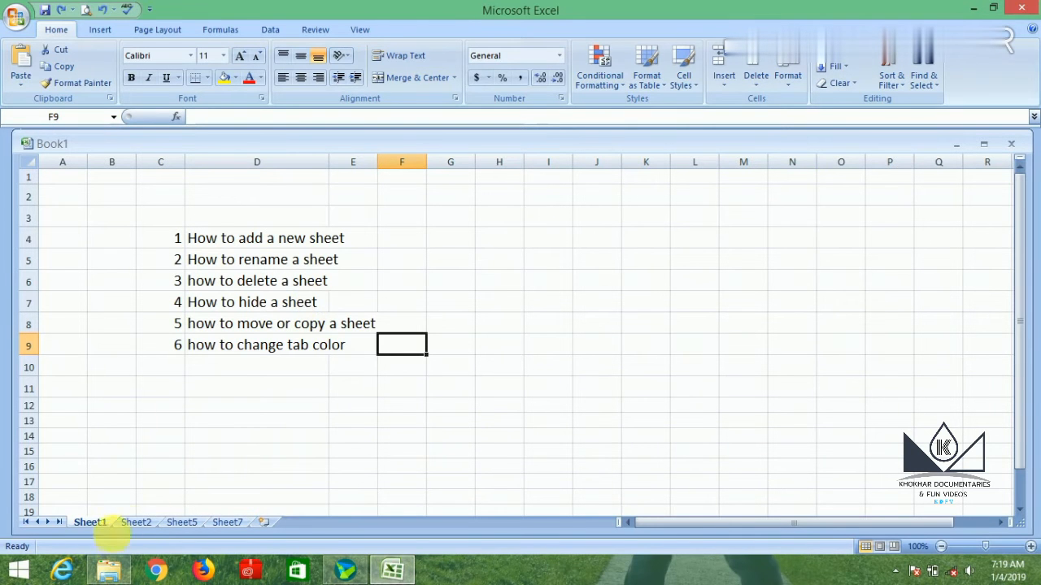
# Hide the Sheet2 worksheet.
pyautogui.click(138, 522)
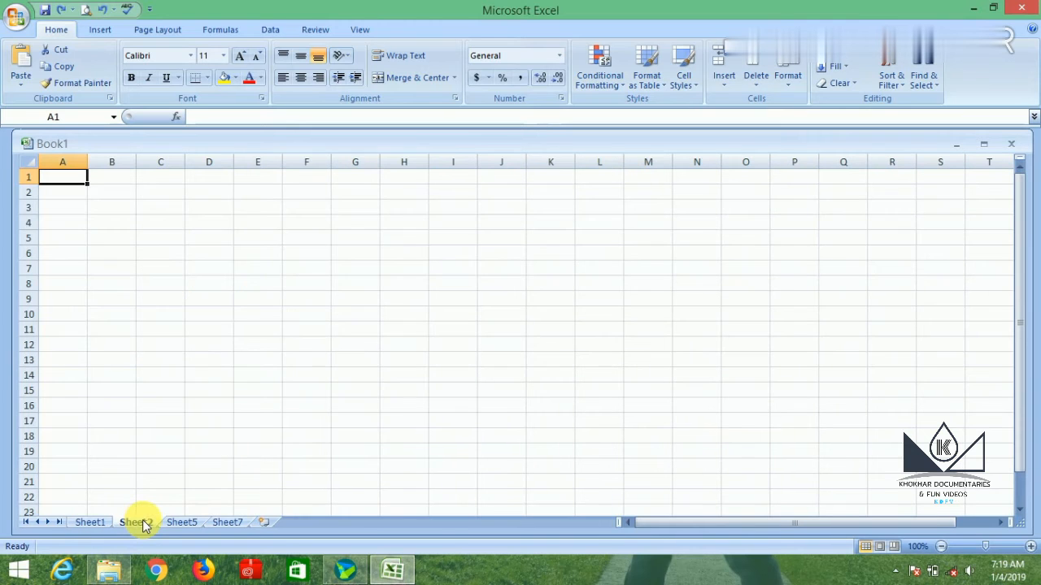
pyautogui.rightClick(144, 523)
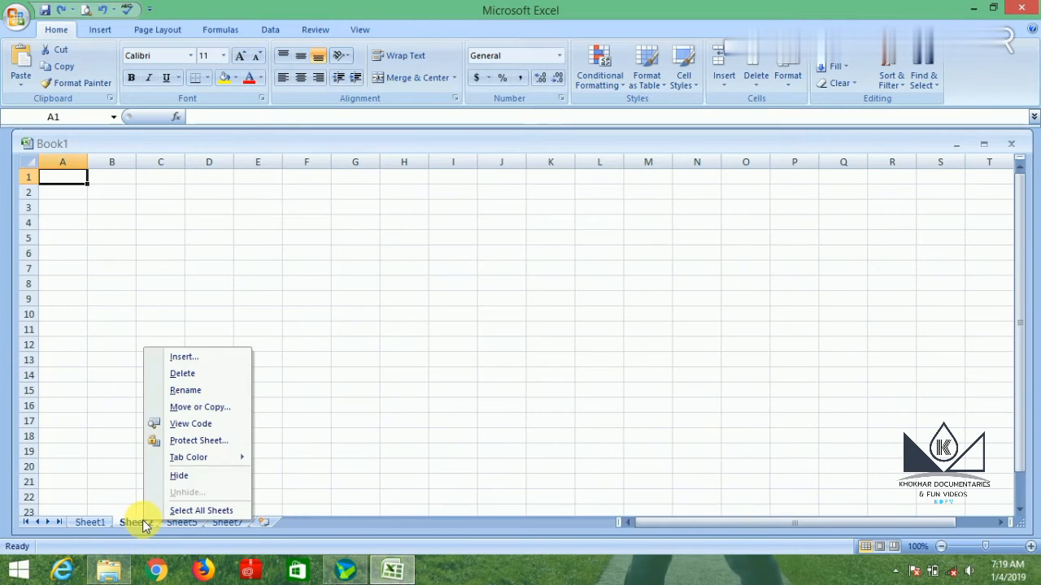
pyautogui.click(204, 476)
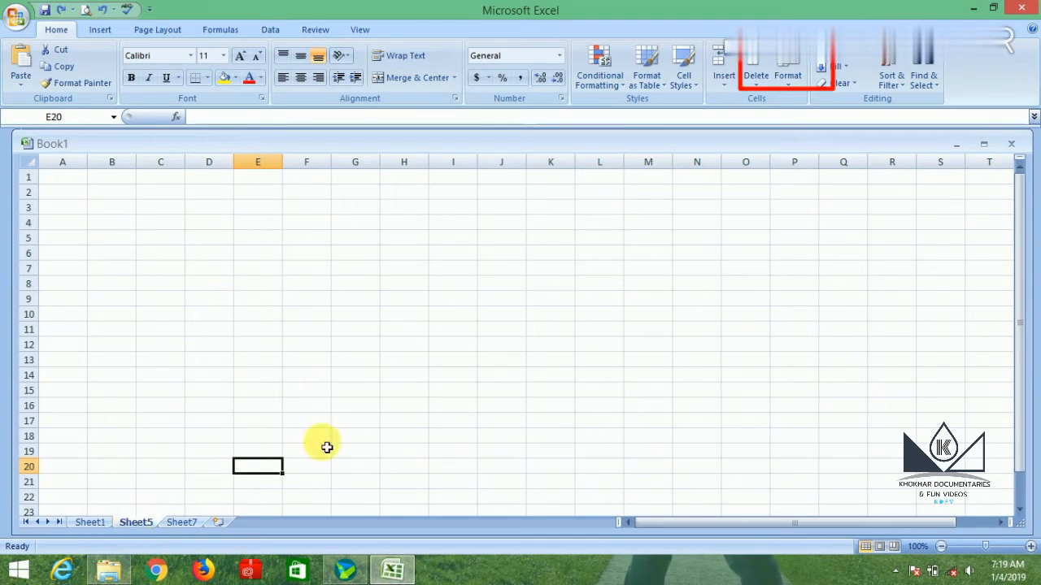
# Unhide Sheet2 with the Unhide Sheet command.
pyautogui.click(788, 78)
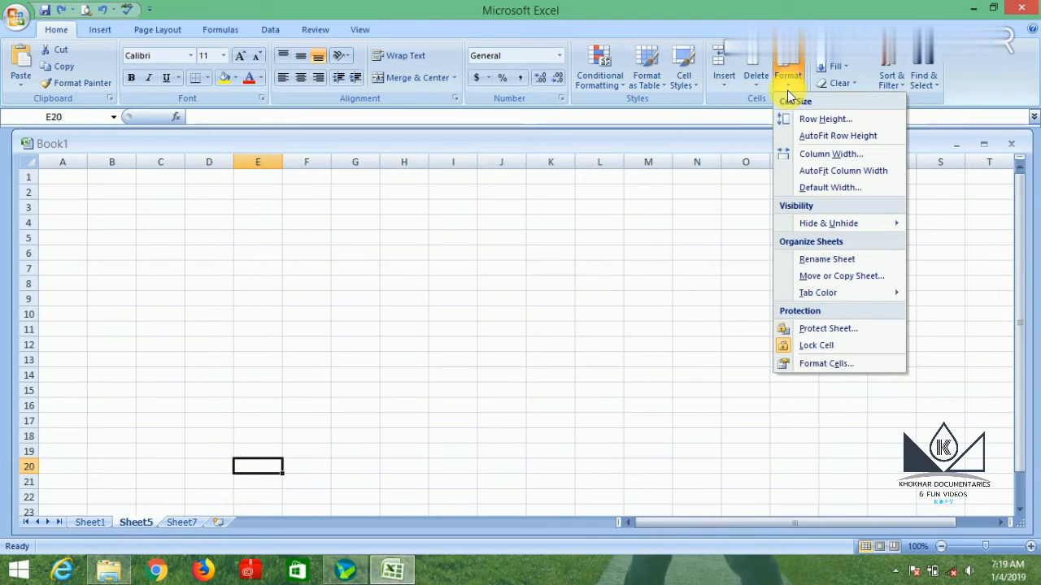
pyautogui.moveTo(895, 224)
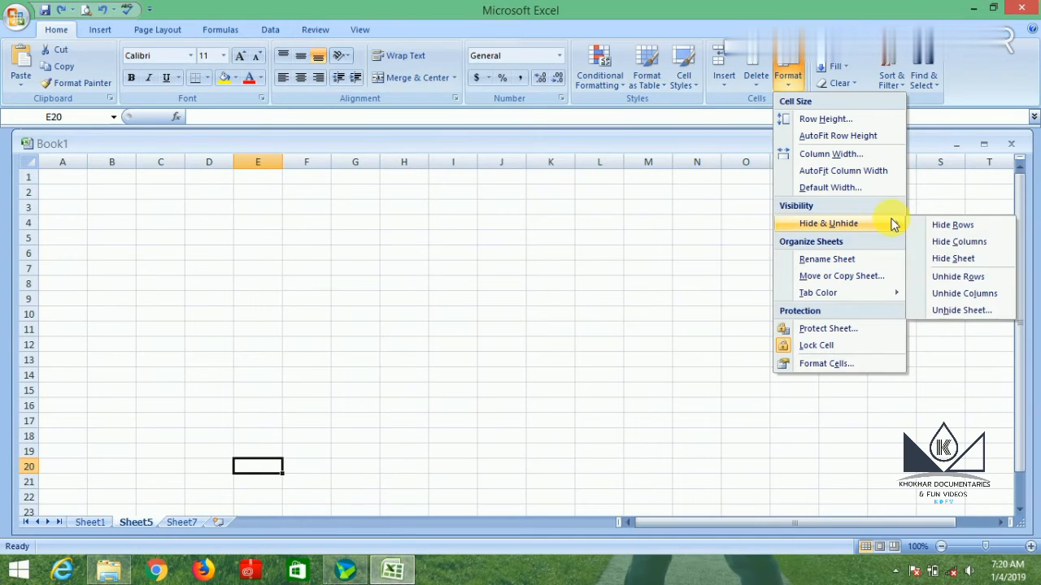
pyautogui.click(967, 312)
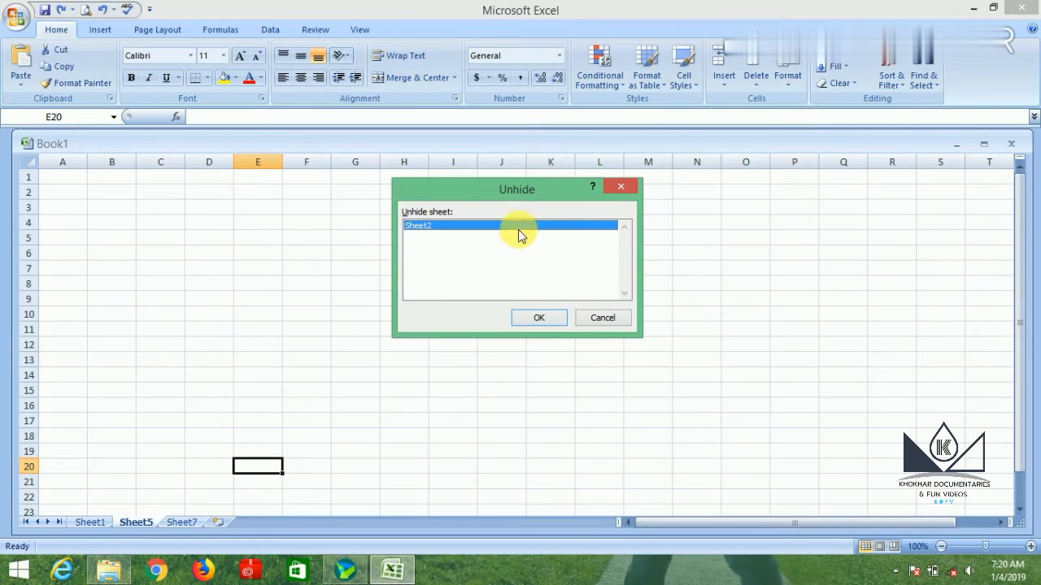
pyautogui.click(543, 319)
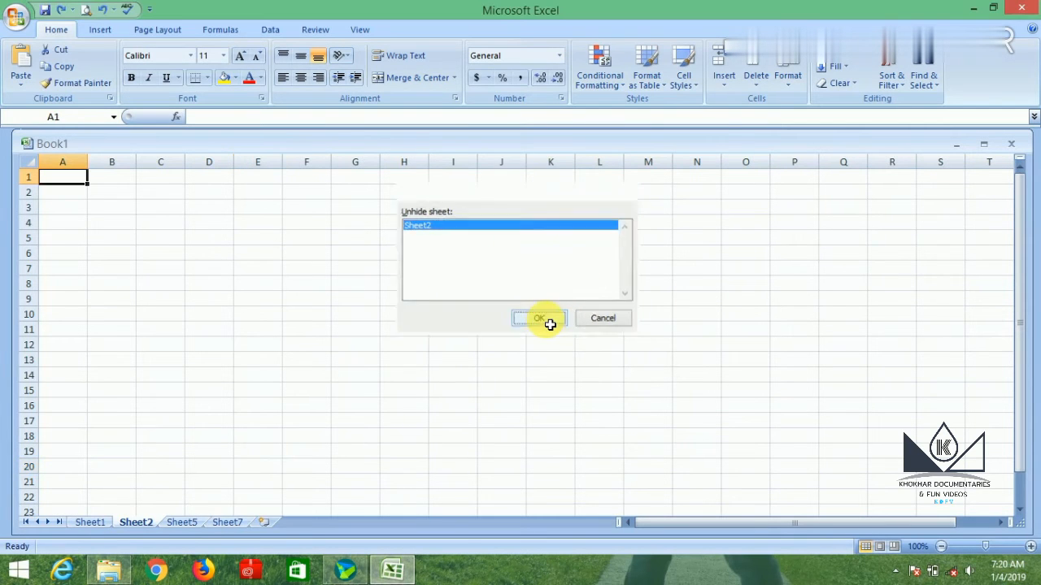
# Create a copy of Sheet1 within Book1, placed before Sheet1.
pyautogui.click(91, 522)
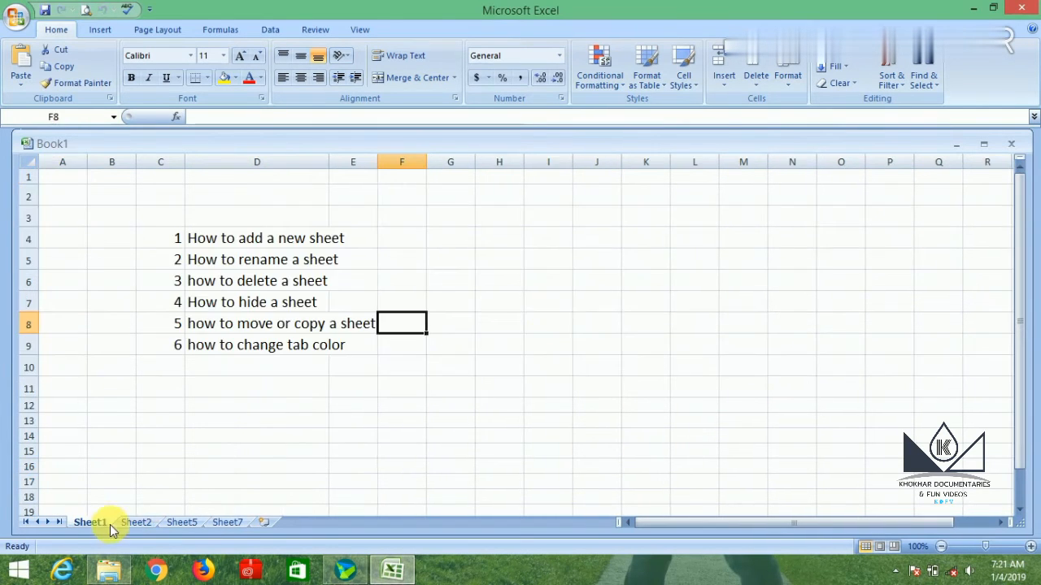
pyautogui.rightClick(107, 522)
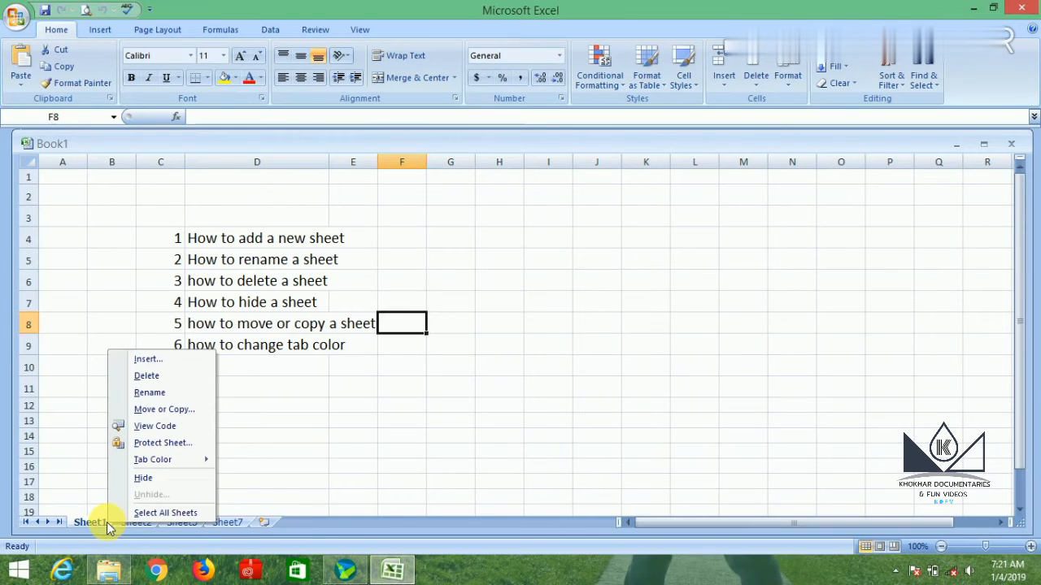
pyautogui.click(179, 411)
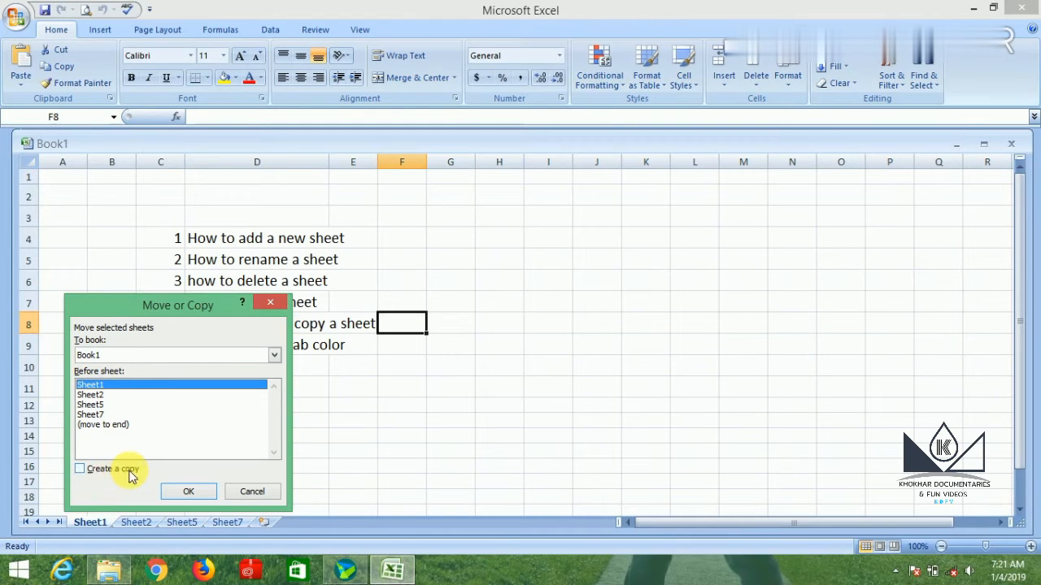
pyautogui.click(82, 472)
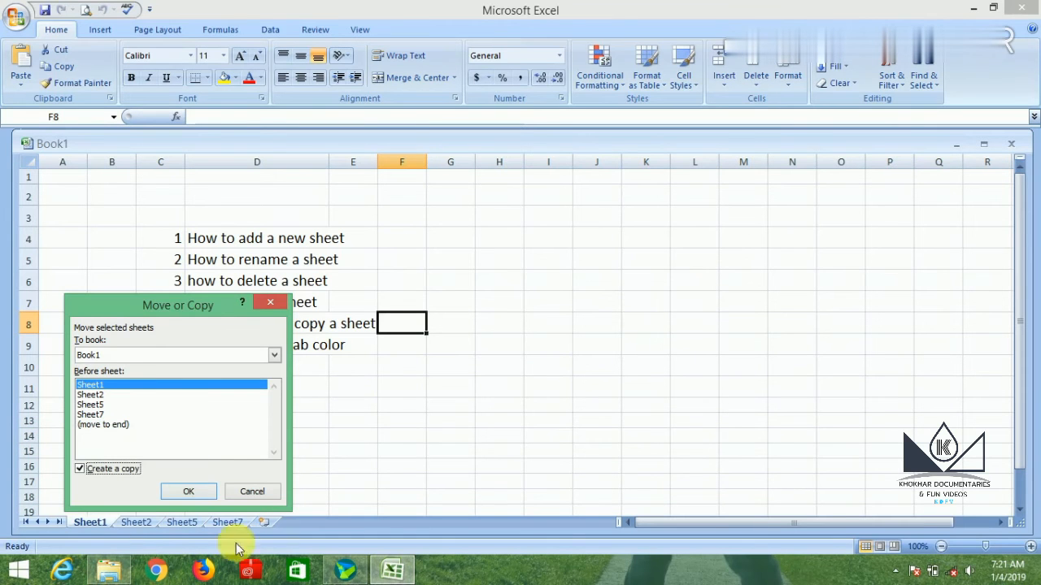
pyautogui.click(194, 487)
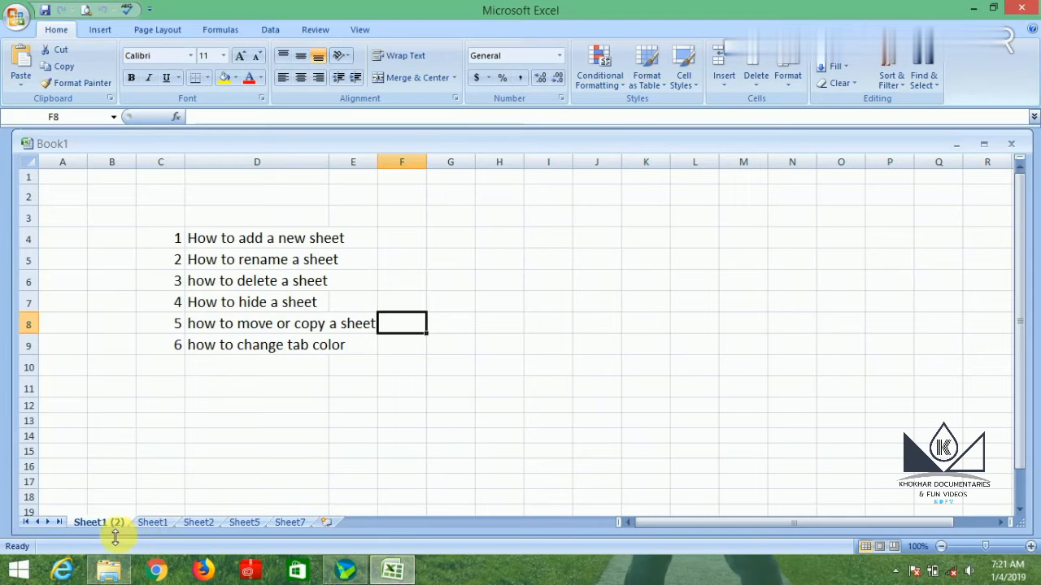
# Compare the copied sheet with the original and move Sheet1 directly before Sheet1 (2).
pyautogui.click(146, 522)
pyautogui.click(113, 524)
pyautogui.click(144, 525)
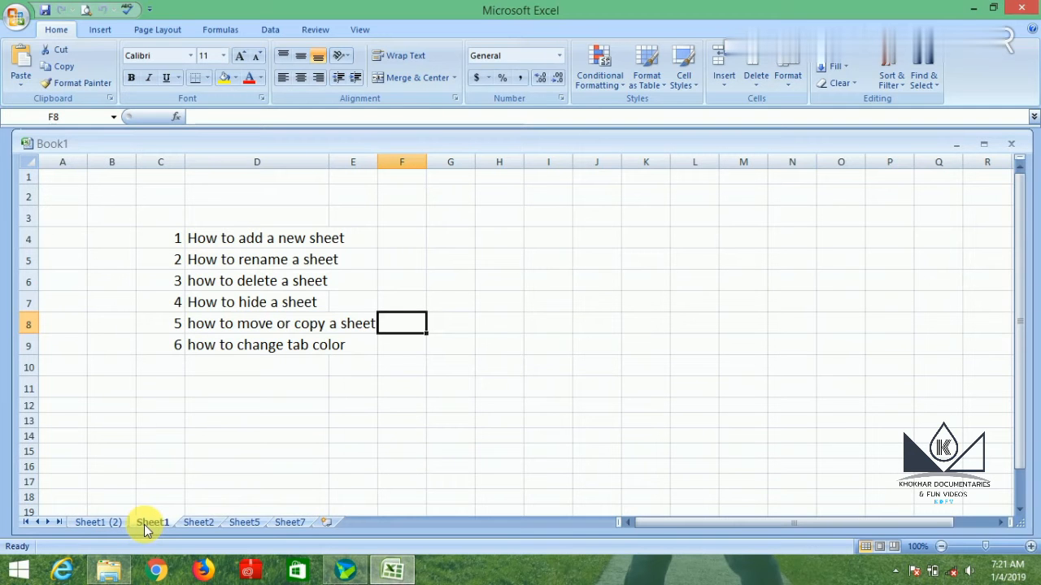
pyautogui.rightClick(144, 524)
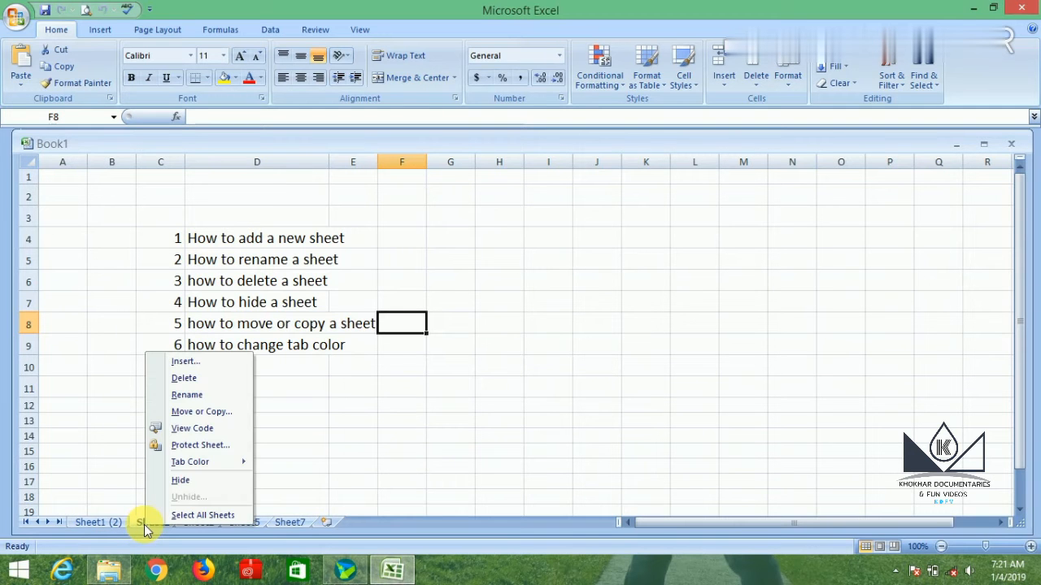
pyautogui.click(201, 413)
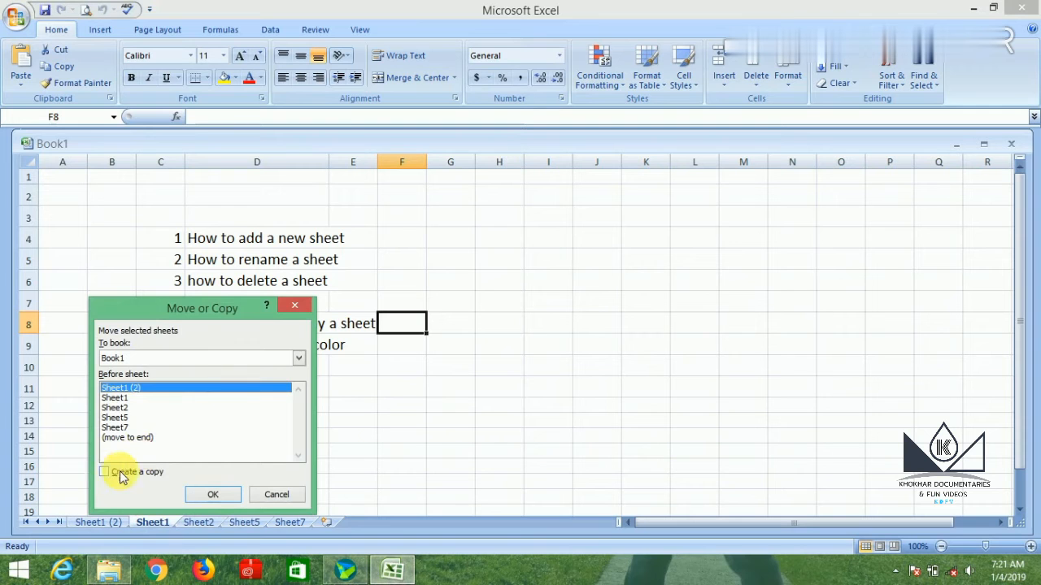
pyautogui.click(212, 495)
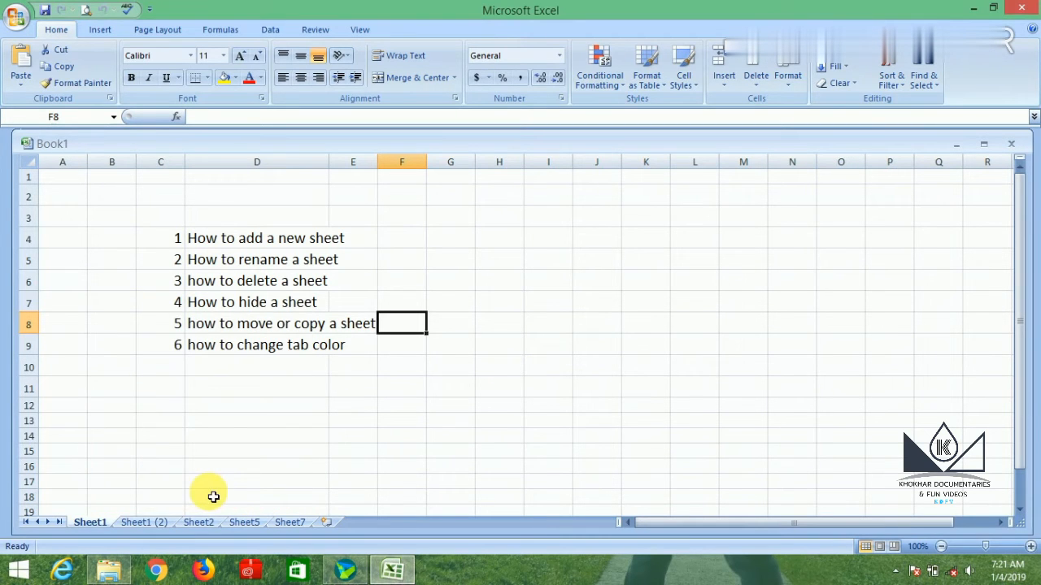
# Check the contents of Sheet1 (2) against those of Sheet1.
pyautogui.click(162, 527)
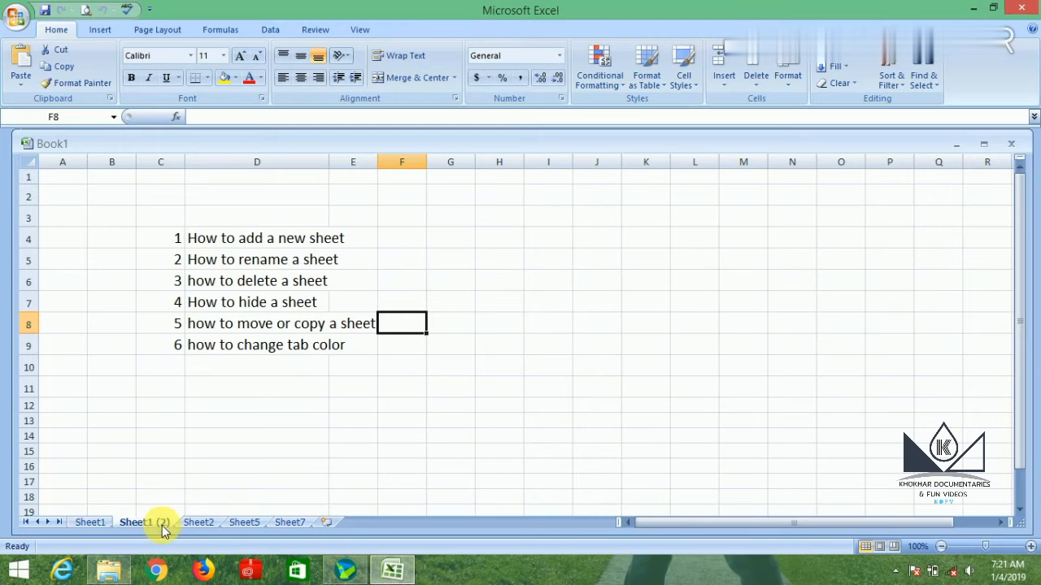
pyautogui.doubleClick(162, 526)
pyautogui.click(162, 526)
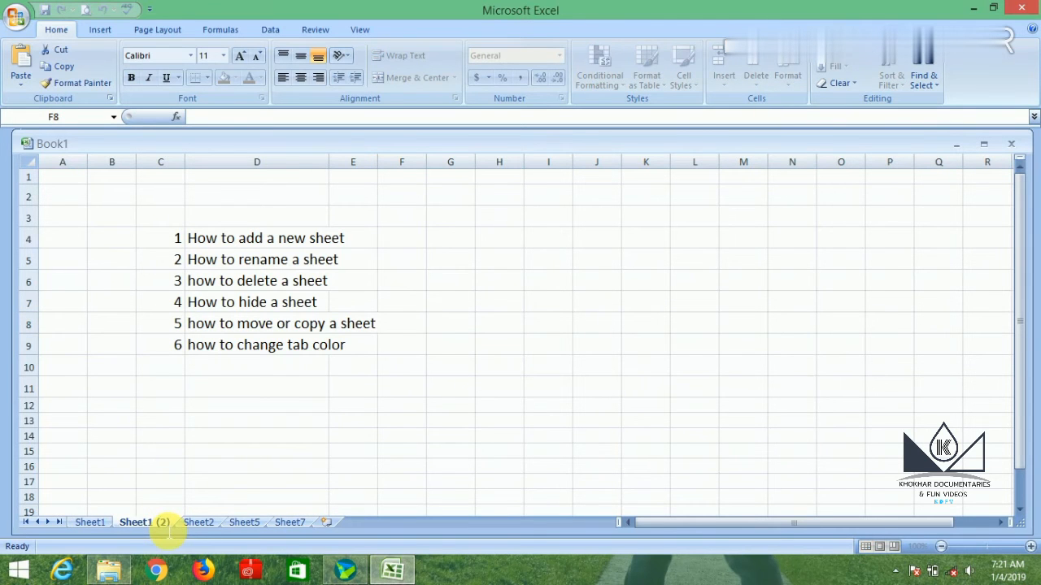
pyautogui.click(216, 467)
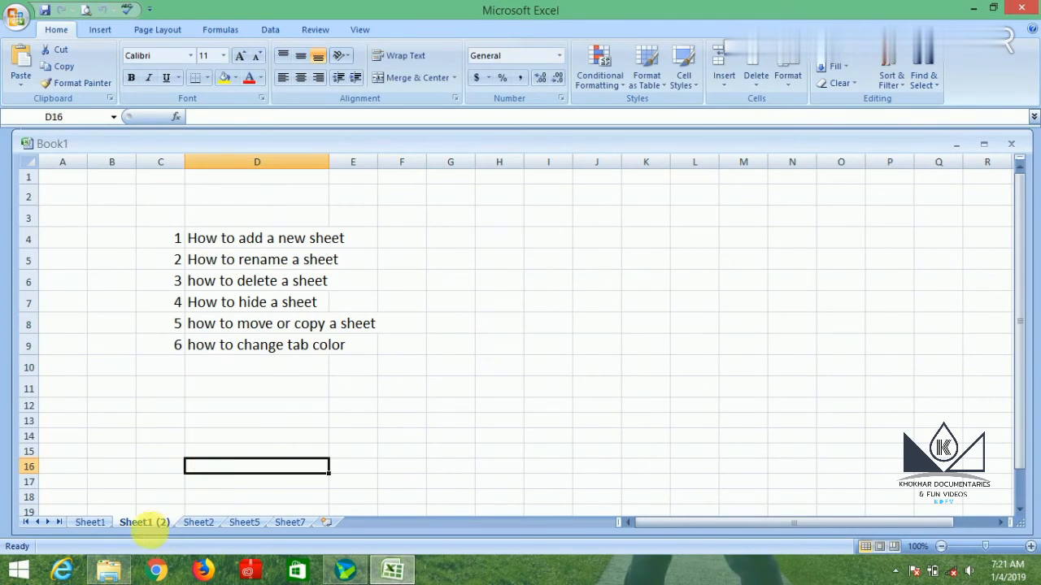
pyautogui.click(99, 526)
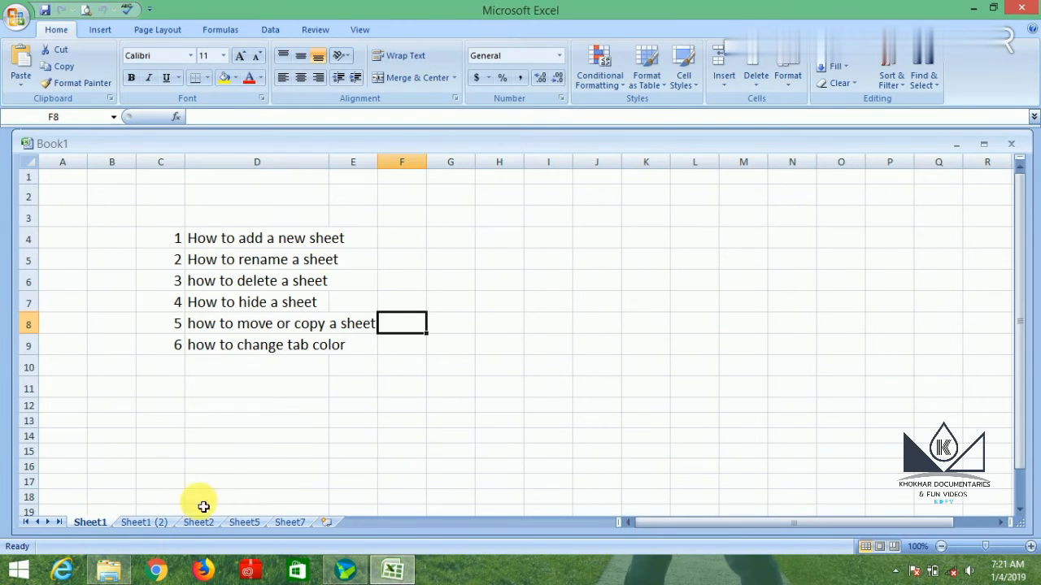
# Set the tab color of Sheet1 (2) to a lighter shade of the dark blue theme color.
pyautogui.click(165, 529)
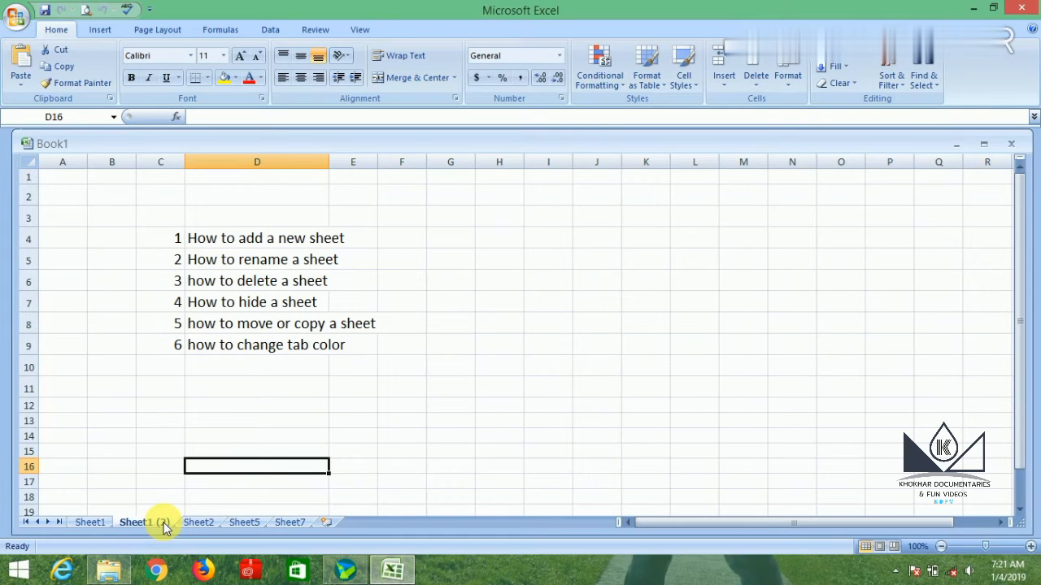
pyautogui.rightClick(166, 529)
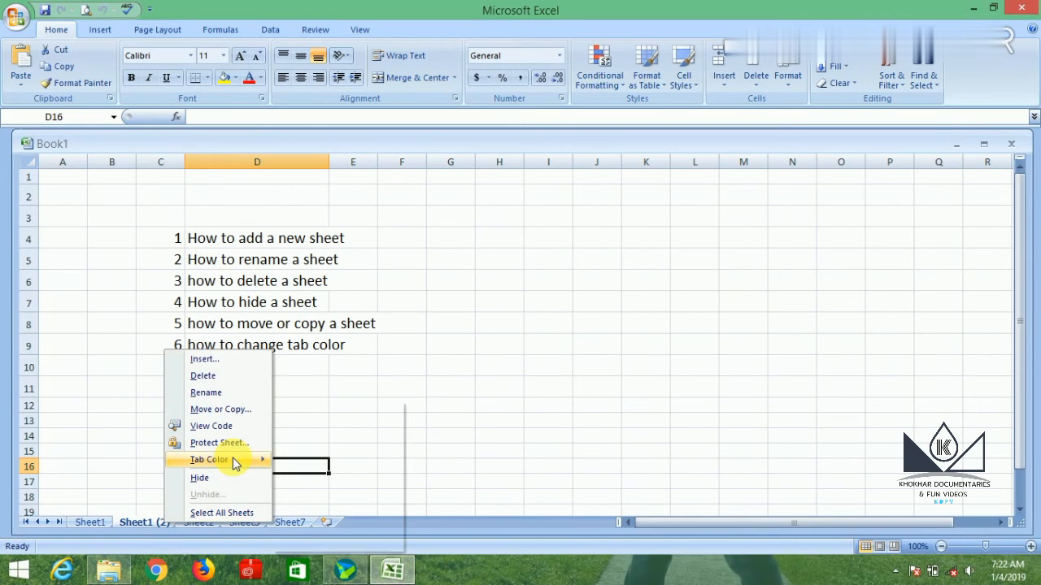
pyautogui.moveTo(232, 460)
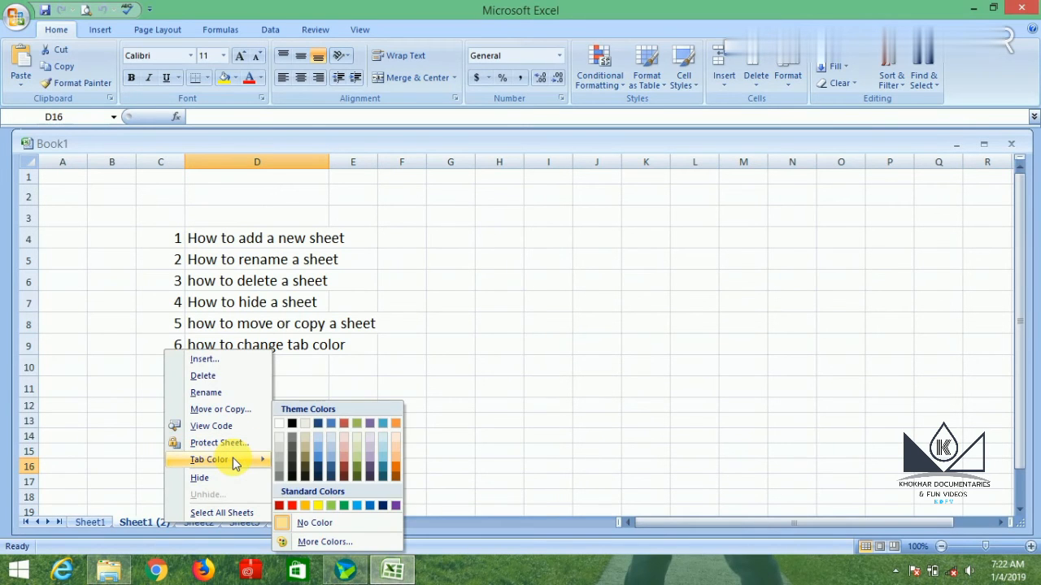
pyautogui.click(320, 455)
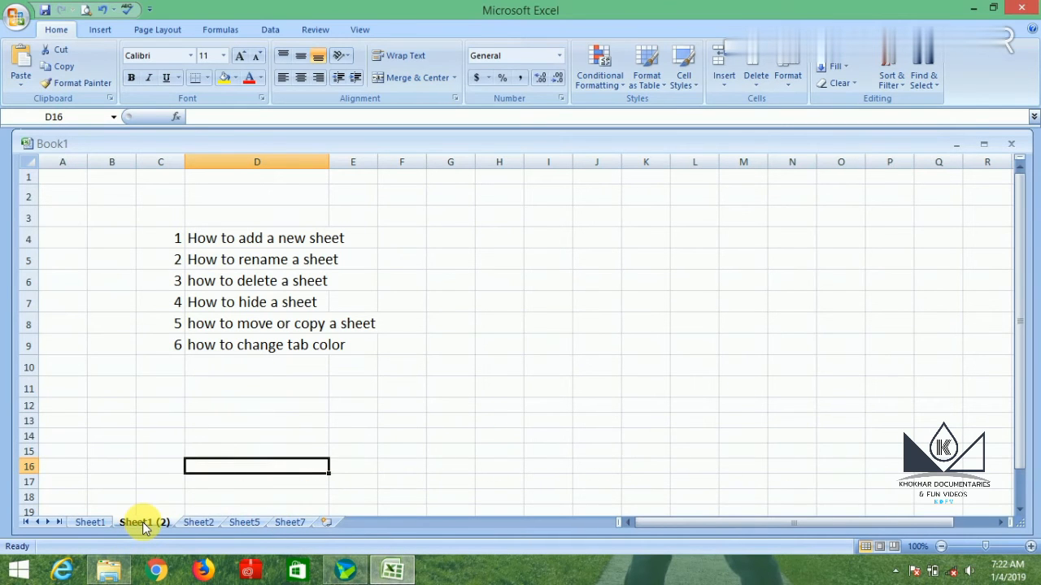
pyautogui.click(175, 451)
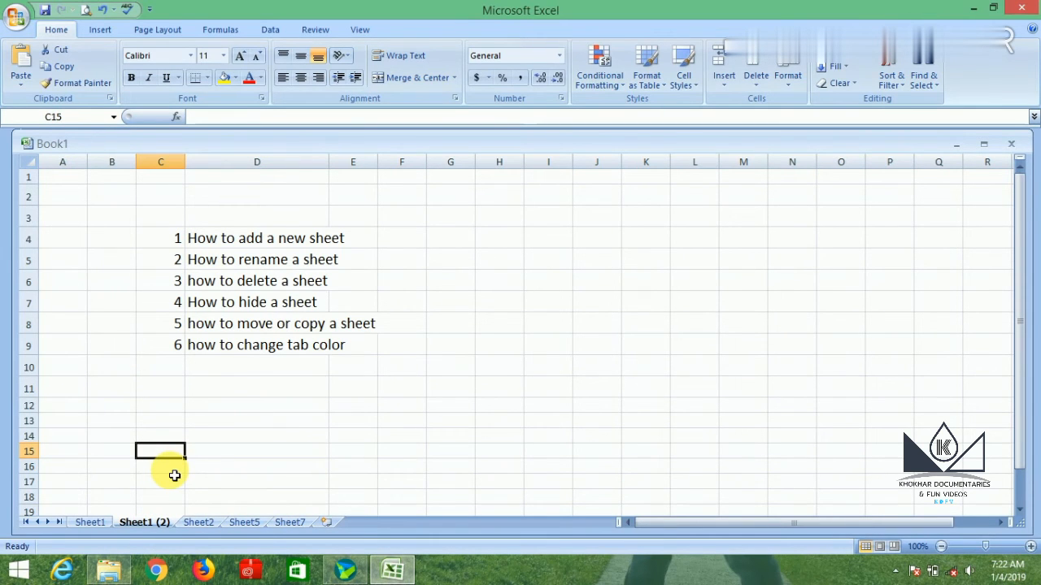
# Move Sheet1 (2) directly before Sheet1 within Book1, without creating a copy.
pyautogui.click(413, 328)
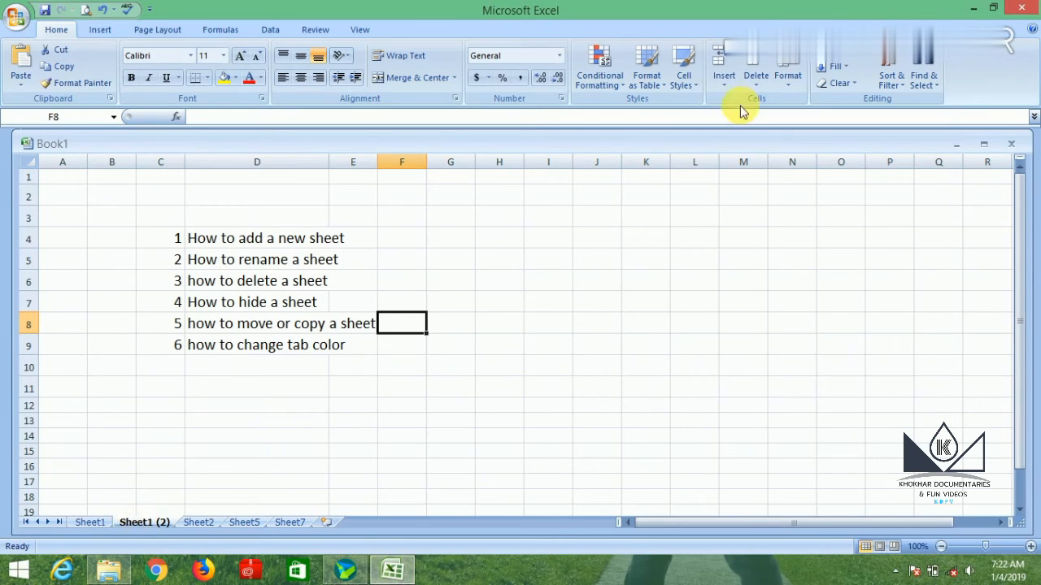
pyautogui.click(790, 79)
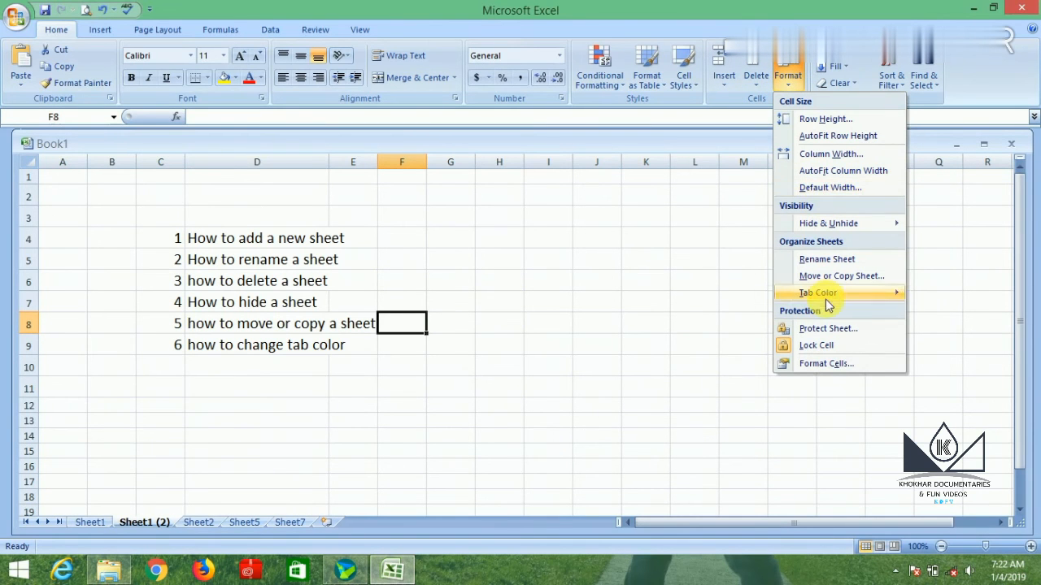
pyautogui.moveTo(826, 299)
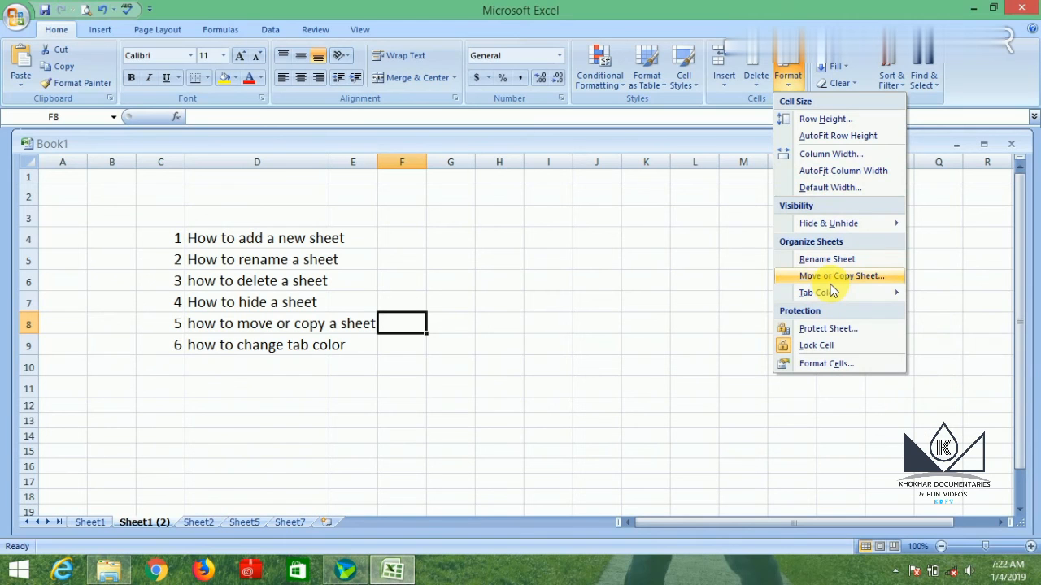
pyautogui.click(828, 277)
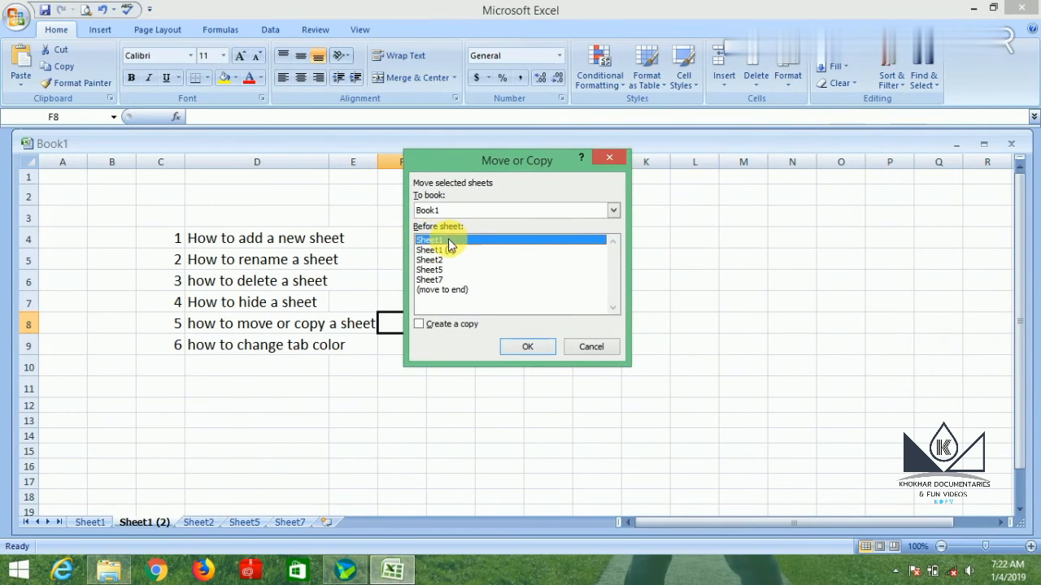
pyautogui.click(526, 346)
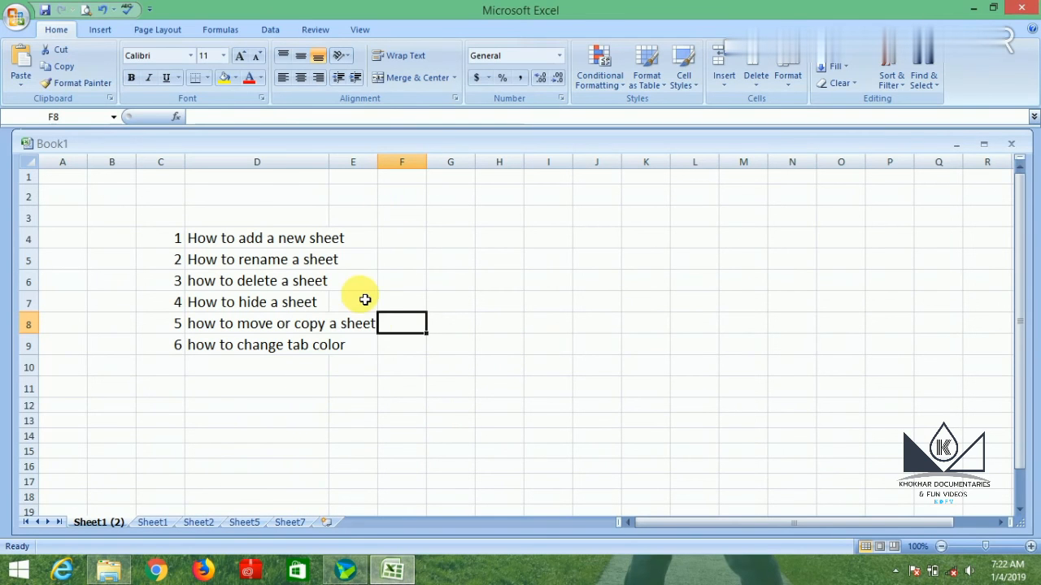
pyautogui.click(402, 350)
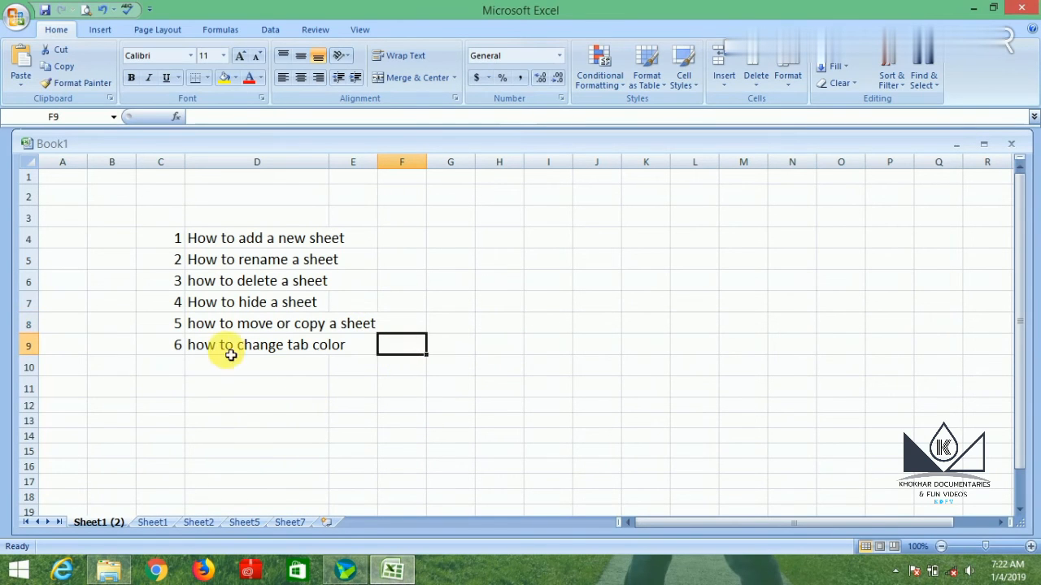
# Set the tab color of Sheet1 to a darker shade of the orange theme color.
pyautogui.click(160, 527)
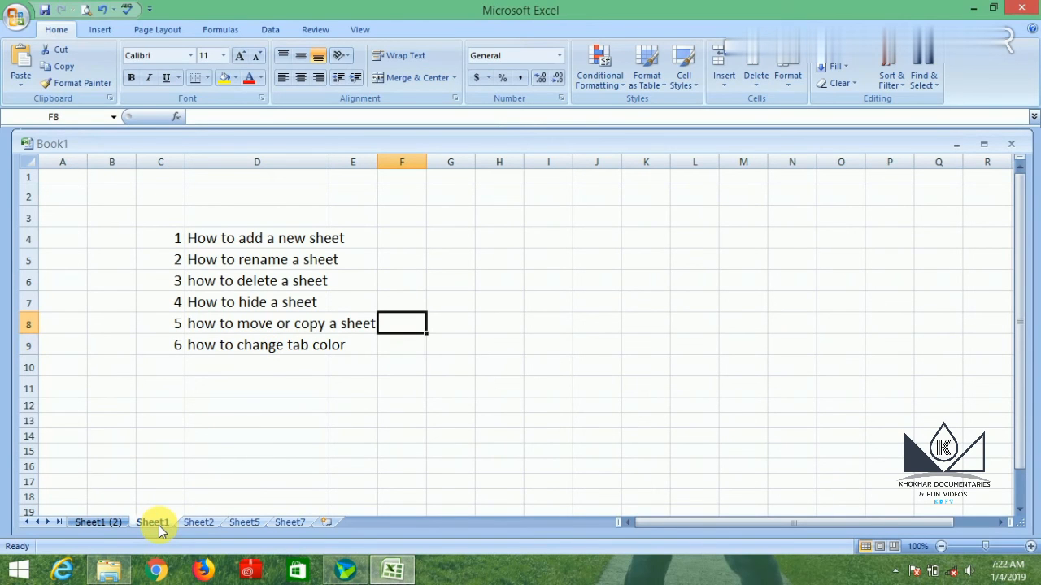
pyautogui.click(410, 363)
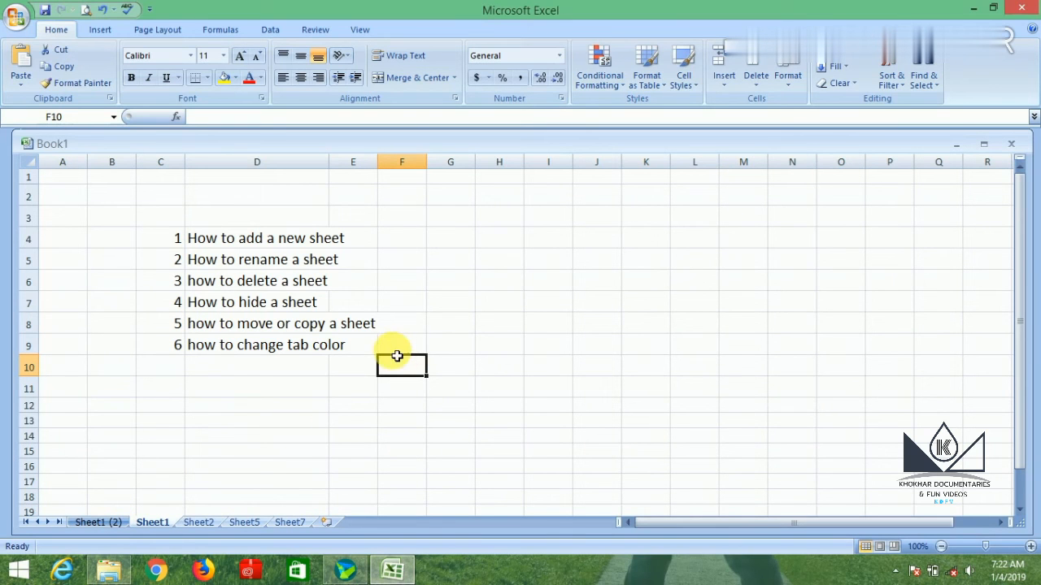
pyautogui.click(402, 344)
pyautogui.rightClick(155, 522)
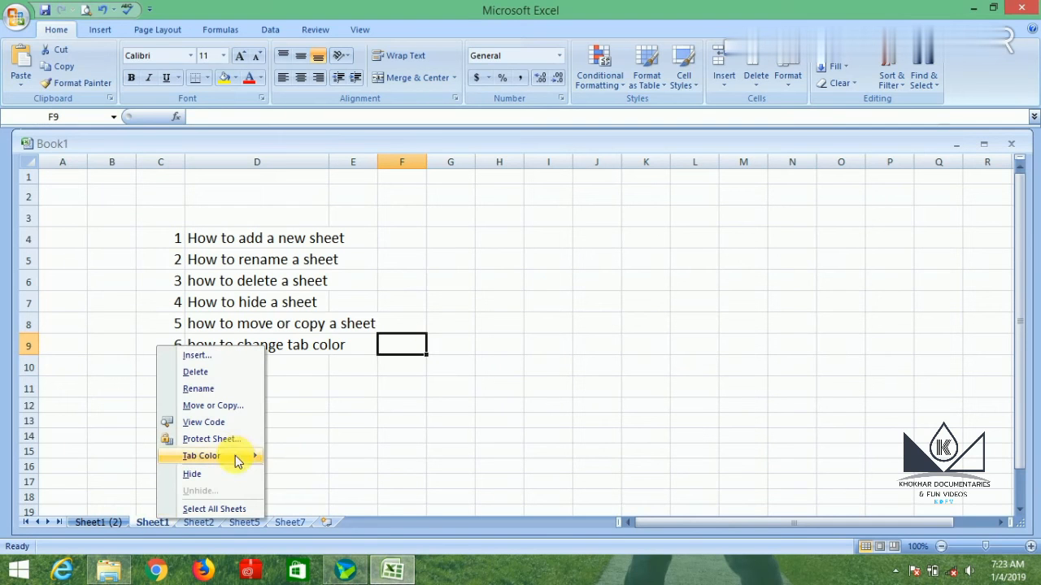
pyautogui.moveTo(239, 456)
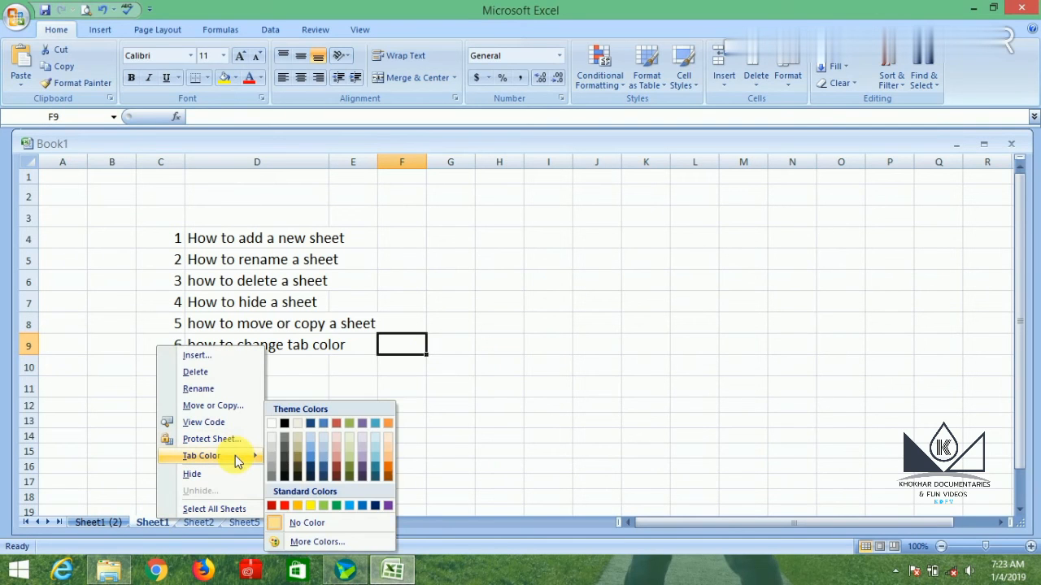
pyautogui.click(387, 468)
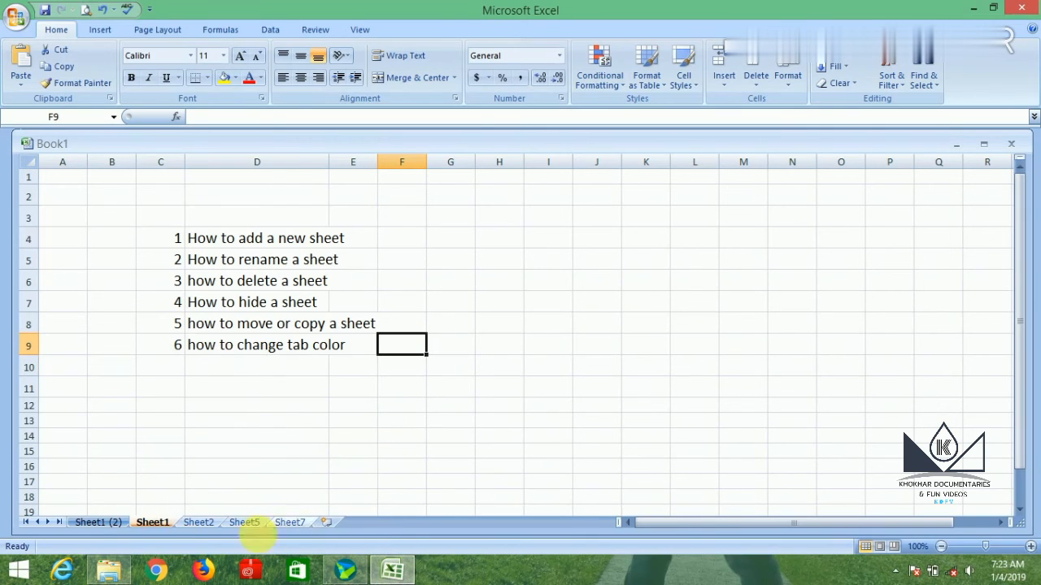